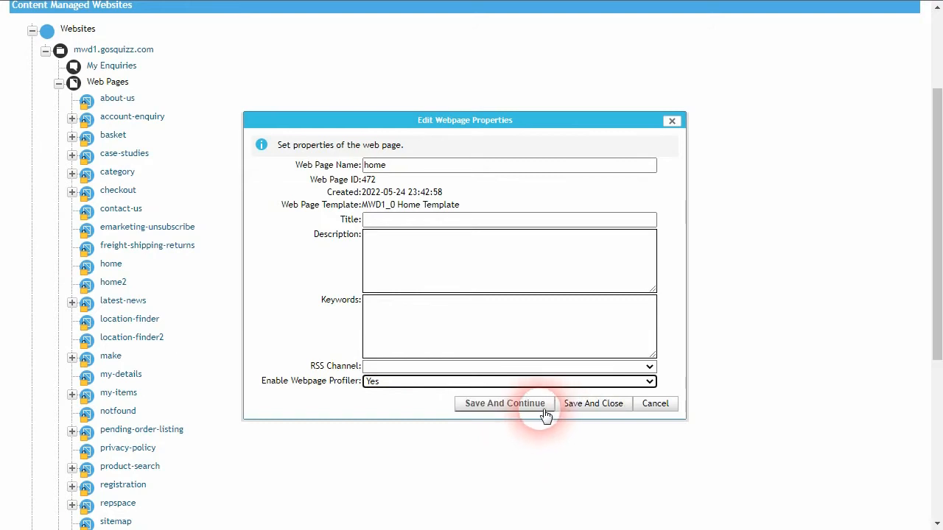
# Save the home page's properties with Enable Webpage Profiler set to Yes
pyautogui.click(525, 411)
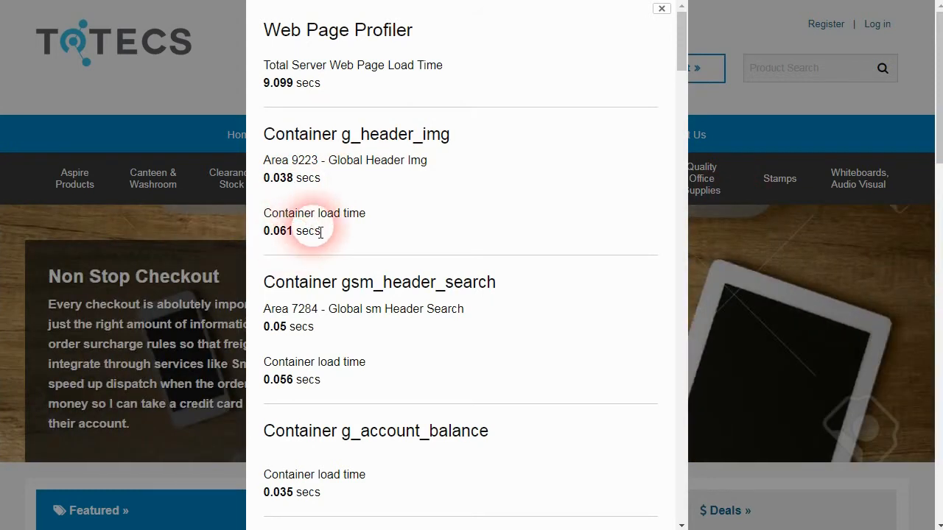
# Examine the container load times in the Web Page Profiler, relating the product menu containers to the storefront's category navigation
pyautogui.moveTo(680, 65); pyautogui.dragTo(667, 118)
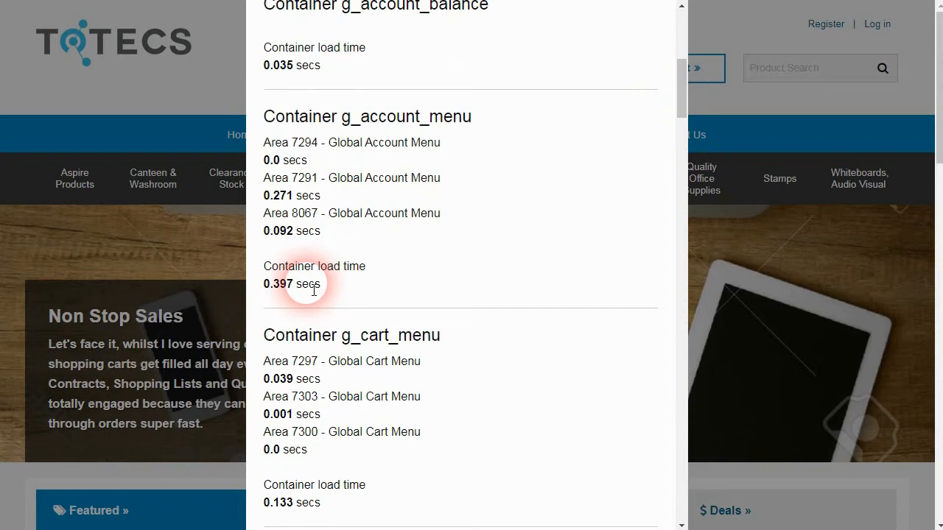
pyautogui.scroll(-2, 317, 287)
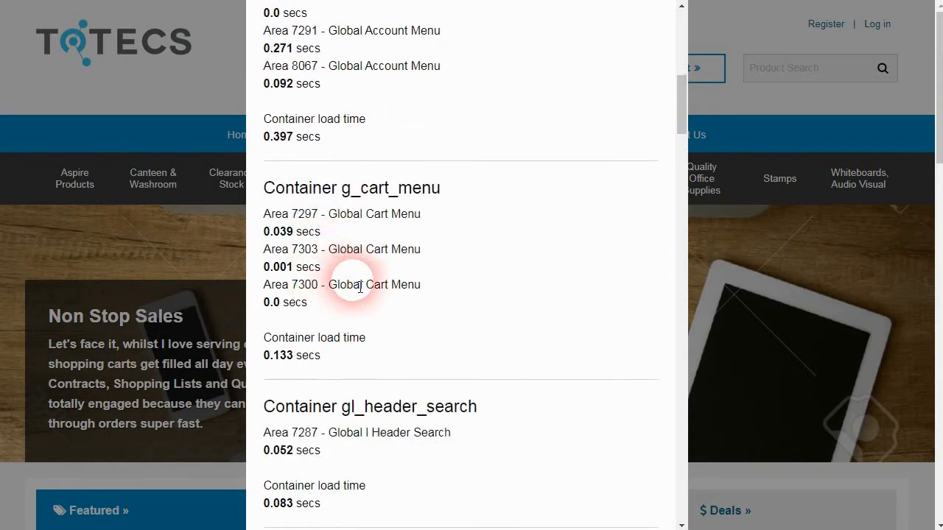
pyautogui.scroll(-8, 385, 286)
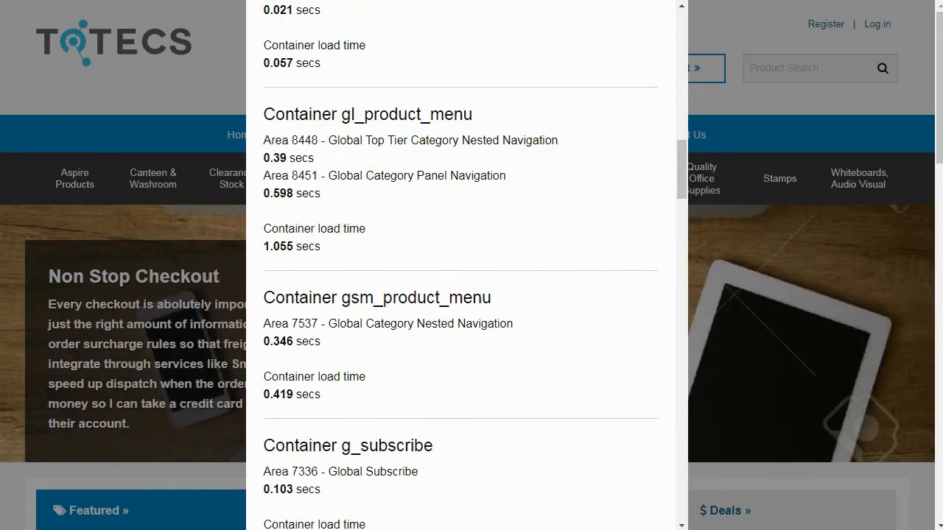
pyautogui.click(245, 28)
pyautogui.moveTo(129, 173)
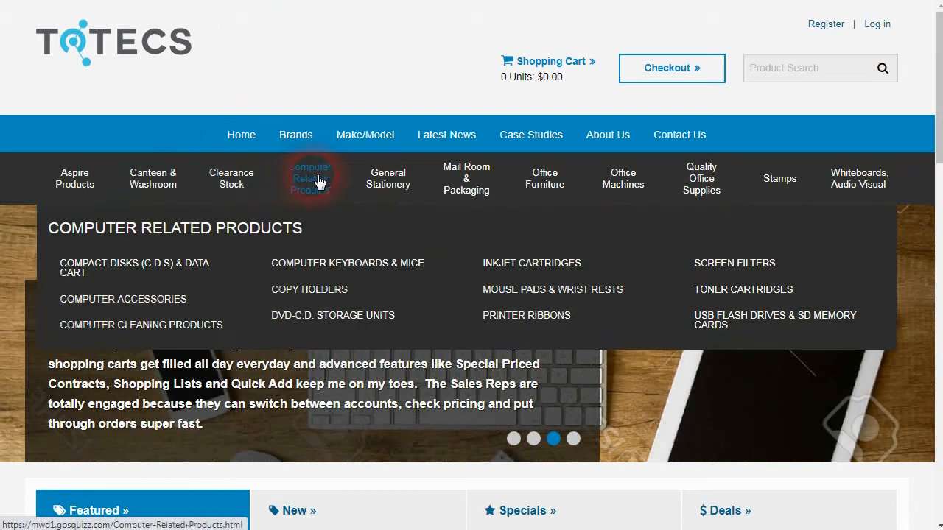
pyautogui.moveTo(544, 176)
pyautogui.moveTo(388, 181)
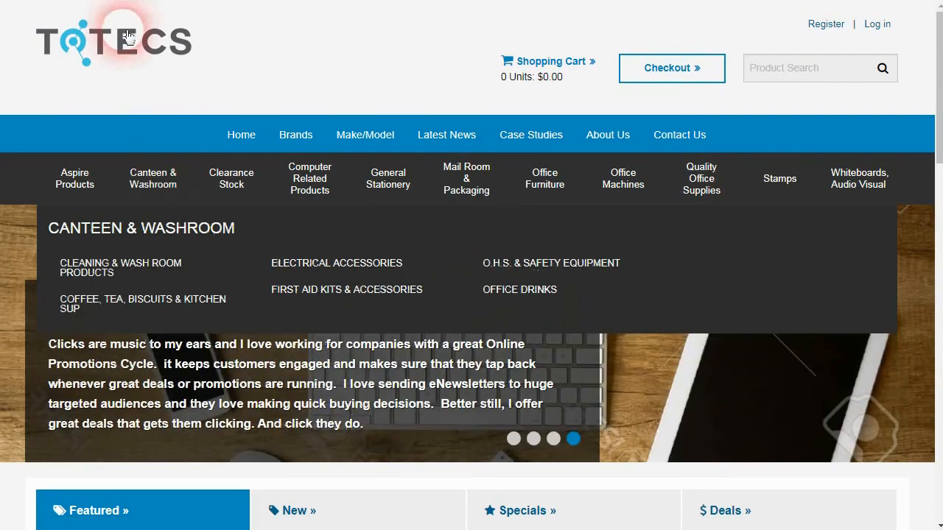
pyautogui.click(140, 2)
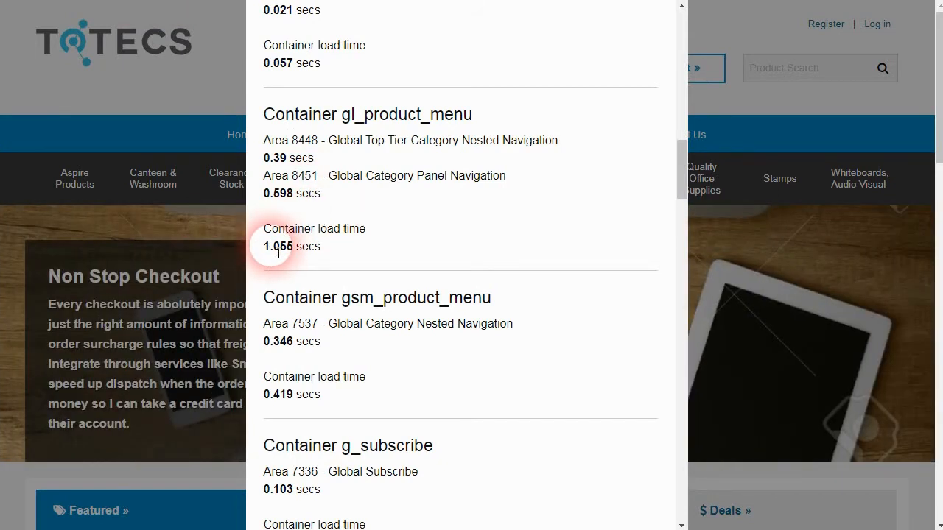
pyautogui.moveTo(680, 164); pyautogui.dragTo(689, 183)
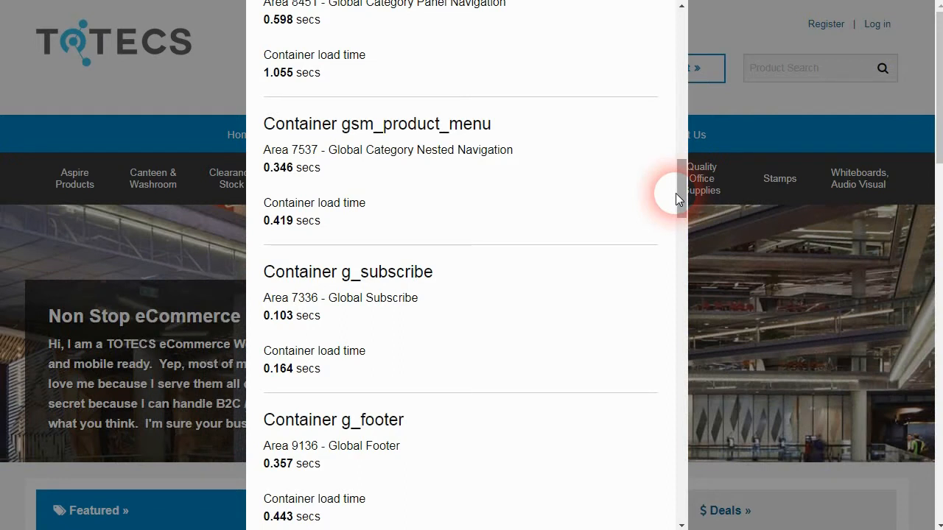
pyautogui.moveTo(681, 193); pyautogui.dragTo(685, 44)
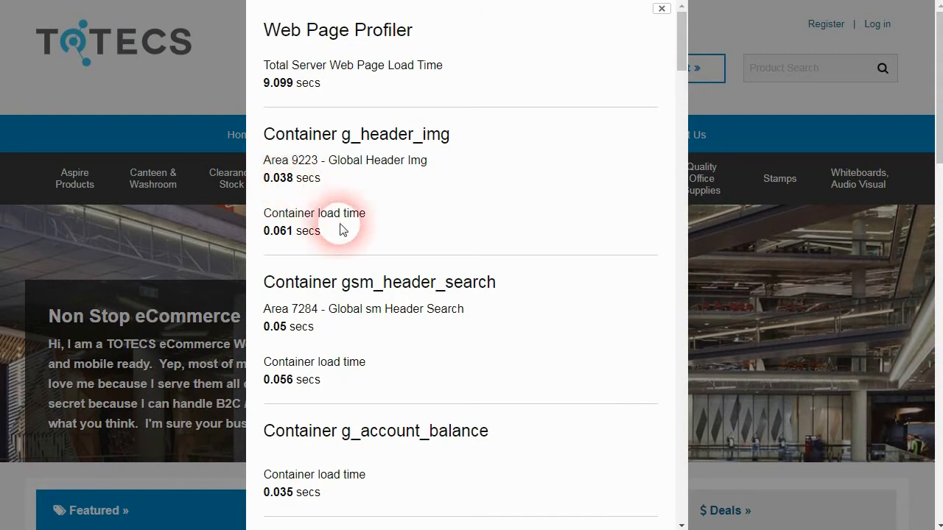
# Close the Web Page Profiler and examine the storefront's category navigation, including the Mail Room & Packaging, Stamps and General Stationery submenus
pyautogui.click(661, 9)
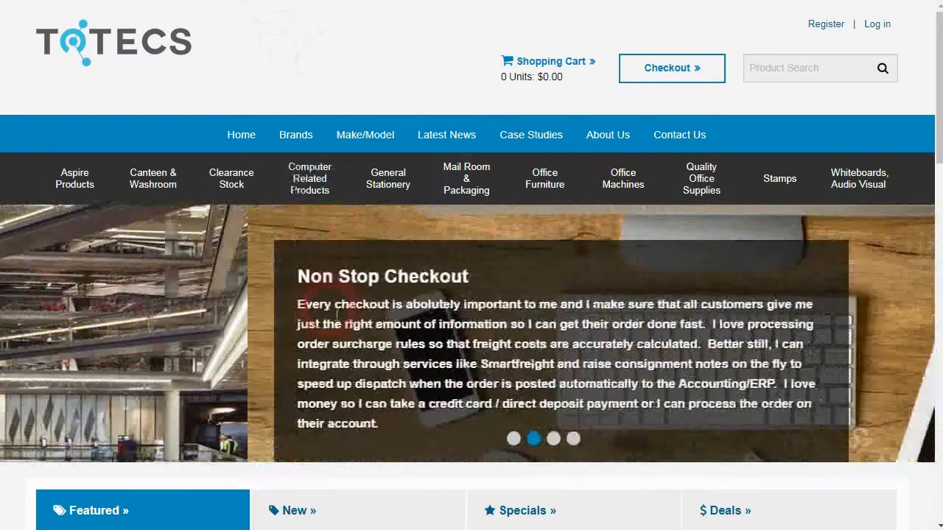
pyautogui.scroll(-7, 316, 262)
pyautogui.scroll(7, 354, 250)
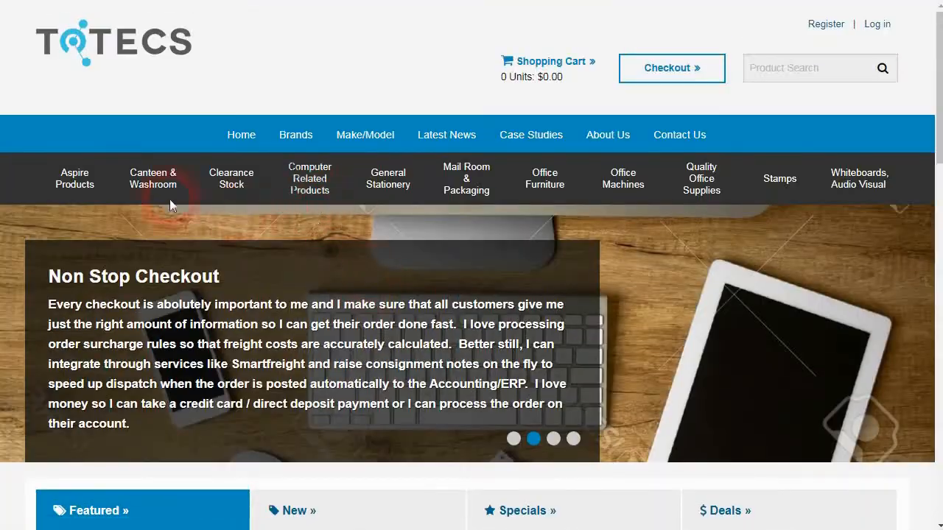
pyautogui.moveTo(464, 184)
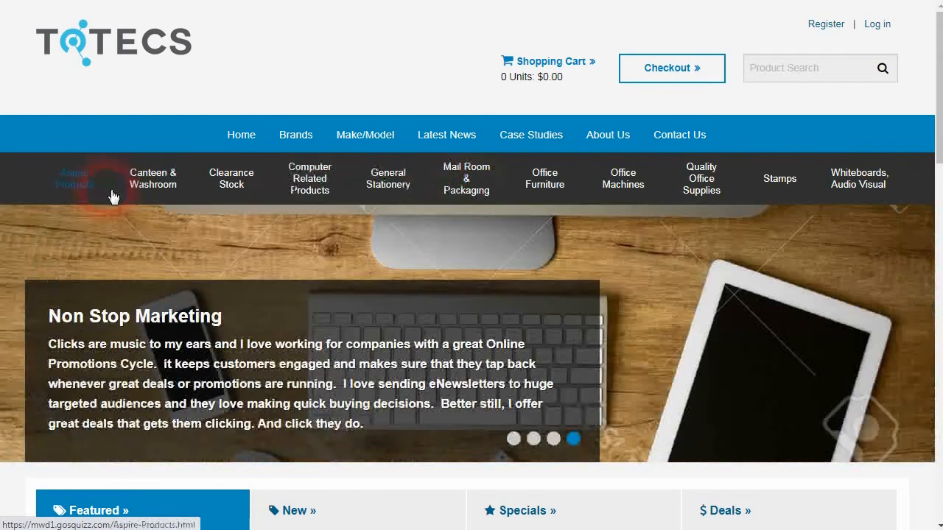
pyautogui.moveTo(844, 189)
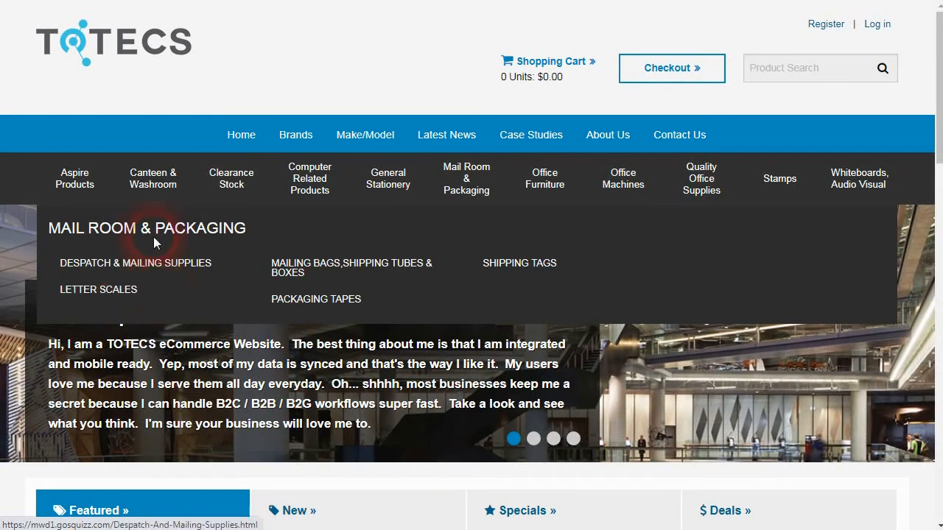
pyautogui.moveTo(158, 184)
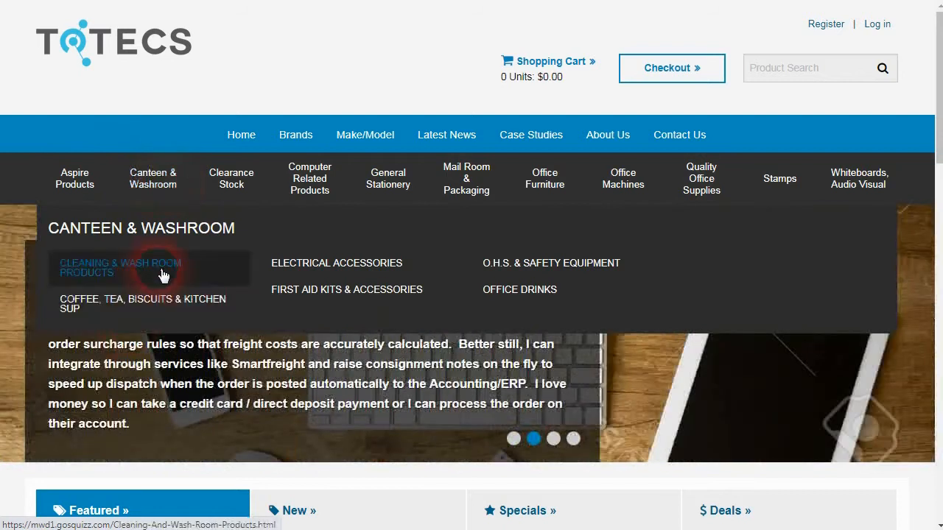
pyautogui.moveTo(355, 181)
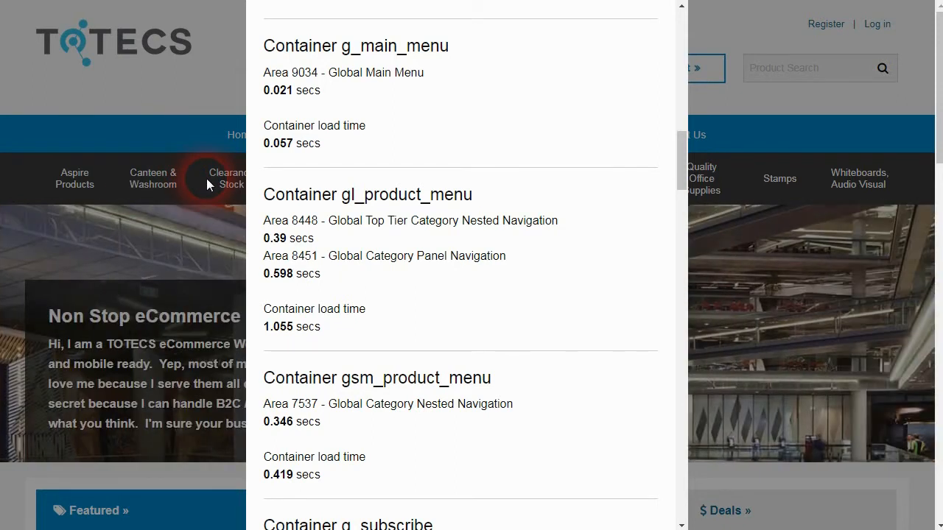
pyautogui.click(210, 18)
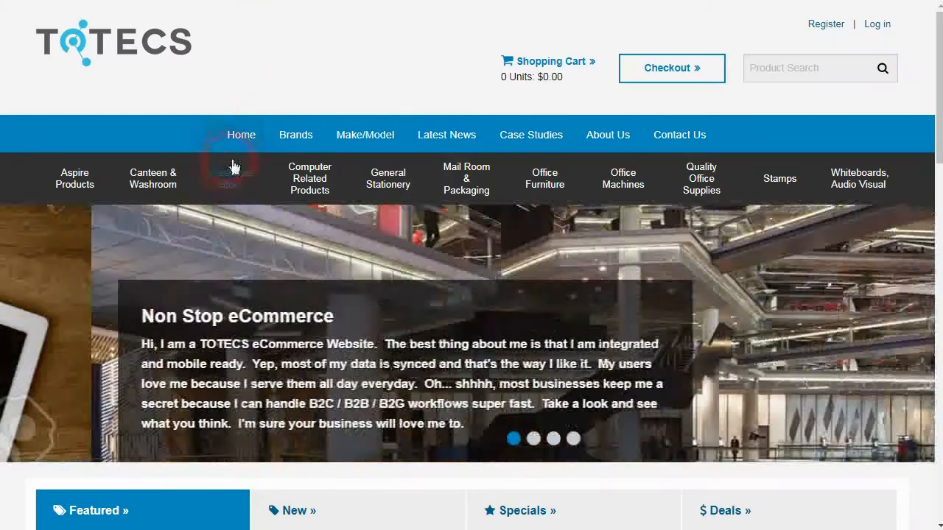
pyautogui.moveTo(773, 187)
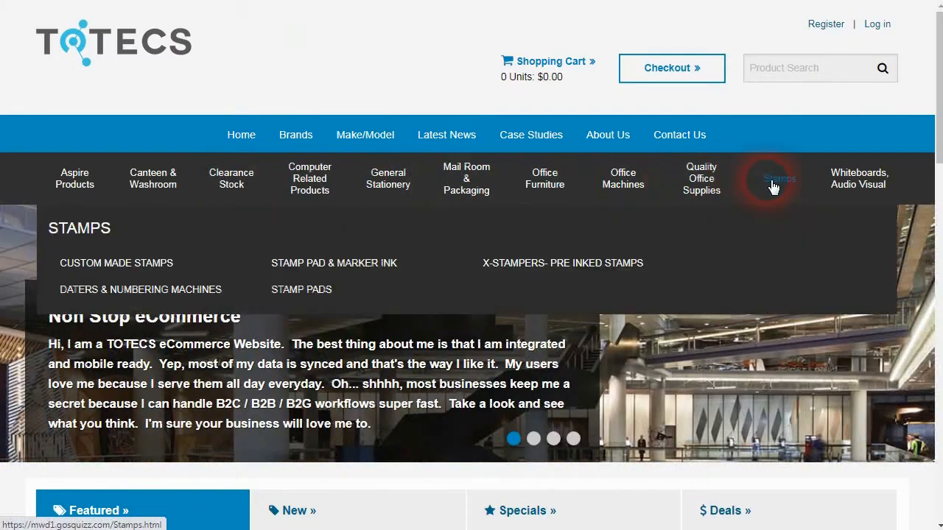
pyautogui.moveTo(479, 190)
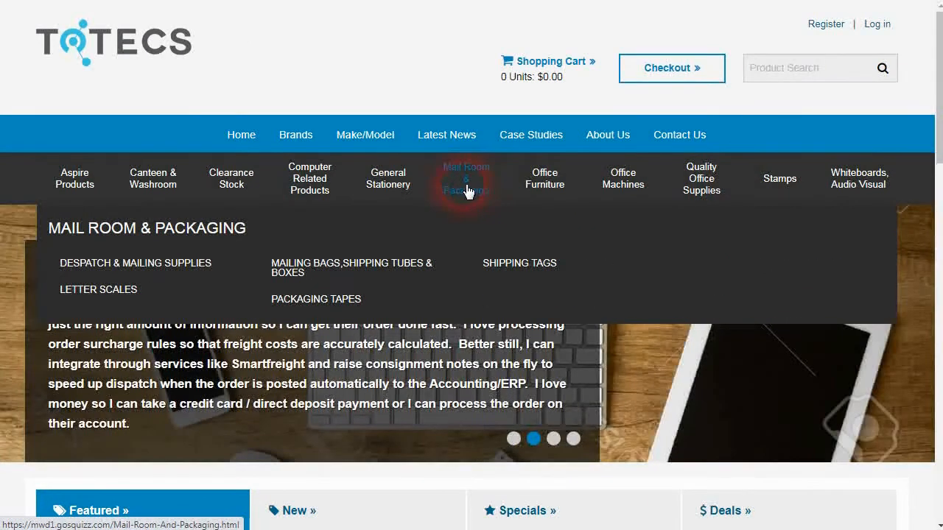
pyautogui.moveTo(395, 191)
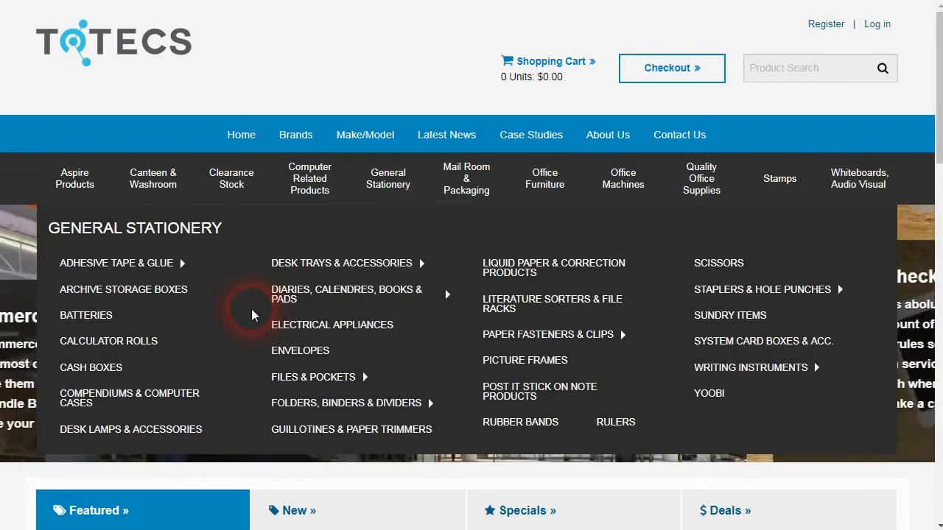
pyautogui.moveTo(310, 184)
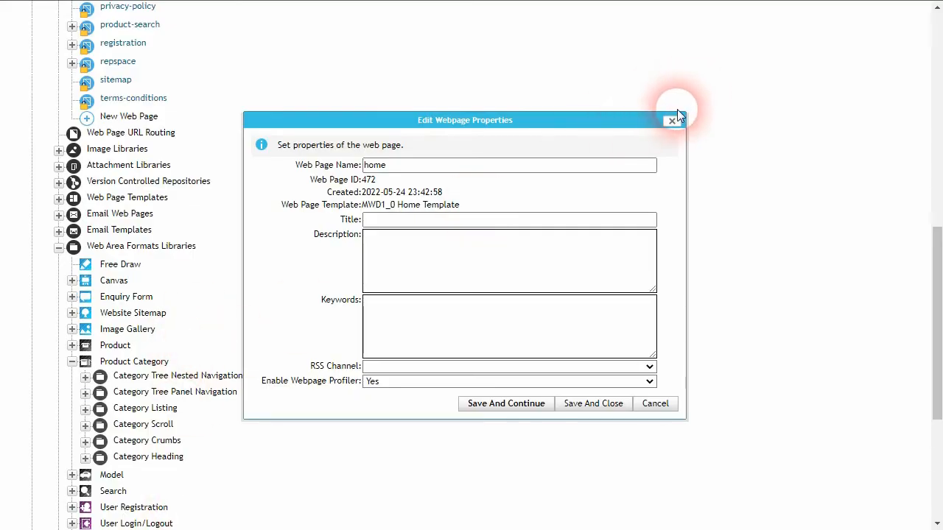
# Close the home page's properties and open the view of all its web page areas
pyautogui.click(673, 121)
pyautogui.scroll(5, 116, 197)
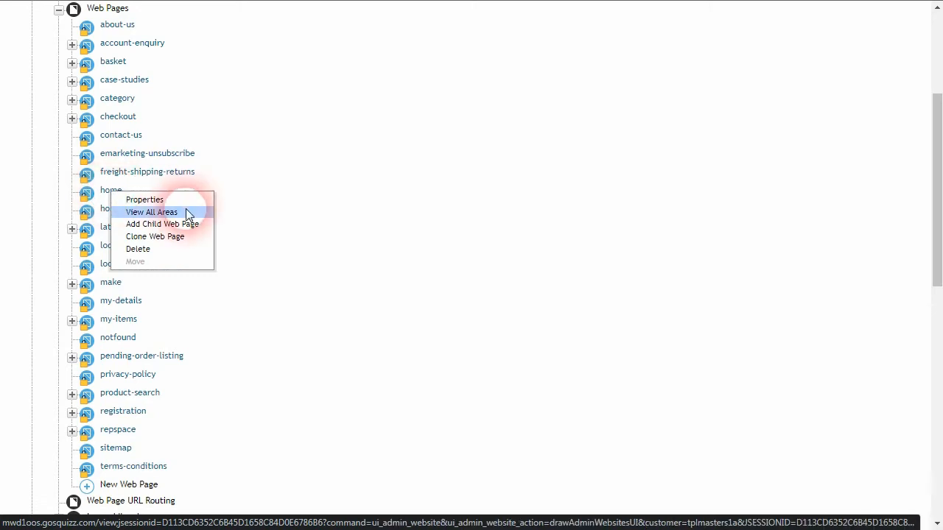
pyautogui.click(296, 0)
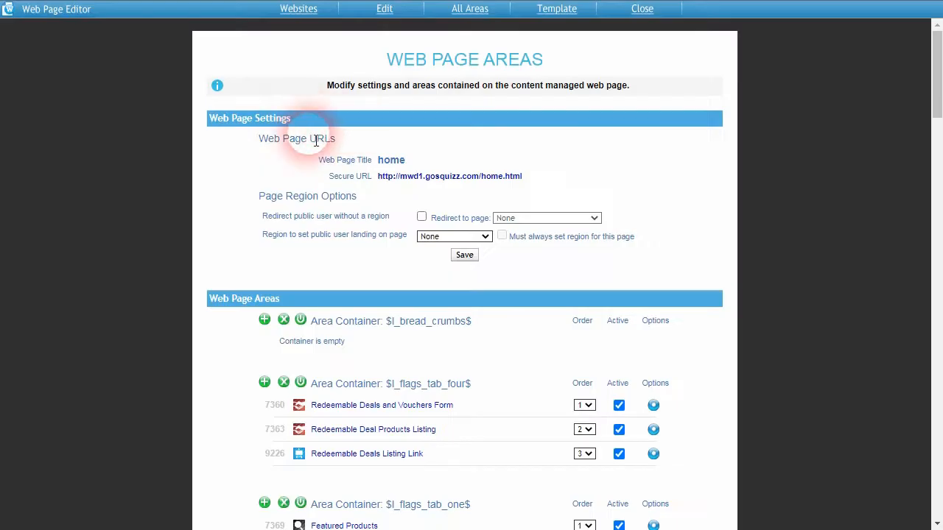
# Open the area options of Global Top Tier Category Nested Navigation in the gl_product_menu container and show its Cache Area choices
pyautogui.moveTo(935, 74); pyautogui.dragTo(934, 229)
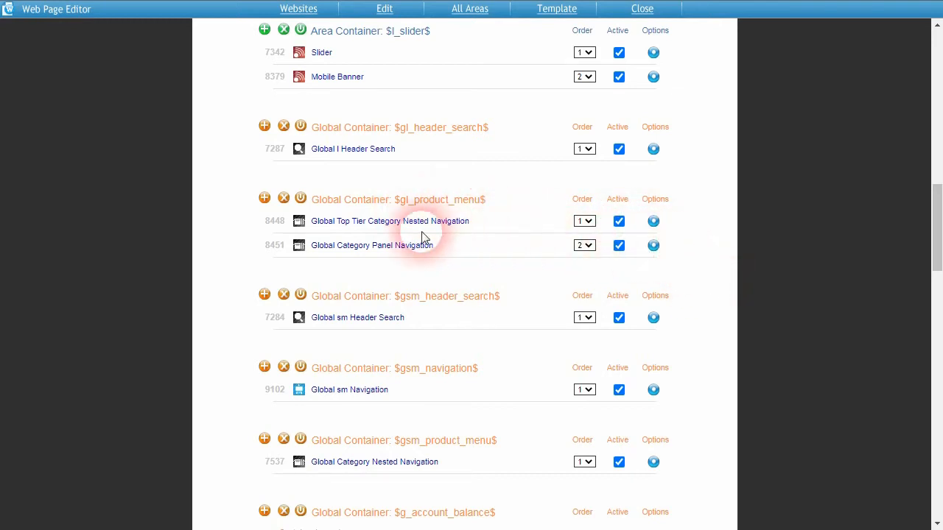
pyautogui.scroll(-1, 648, 284)
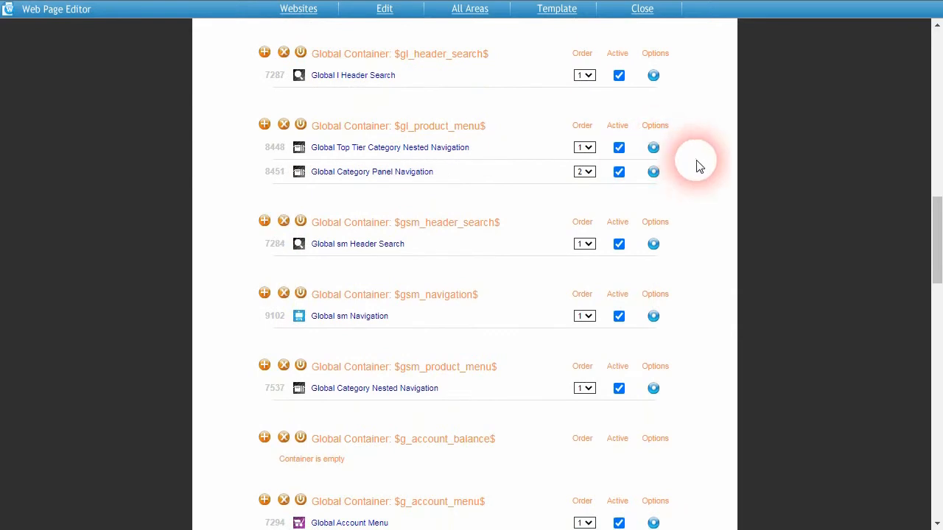
pyautogui.click(654, 148)
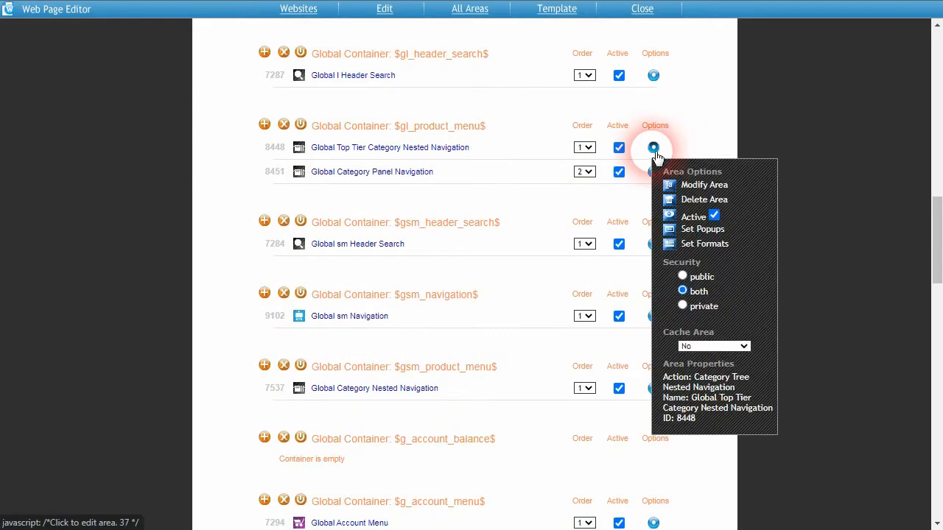
pyautogui.click(742, 347)
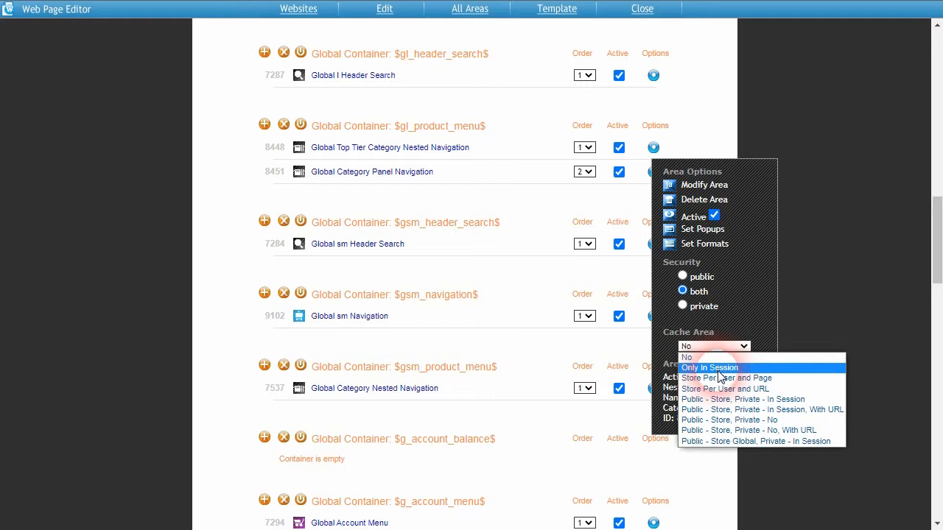
# Return to the storefront home page and examine its category navigation and page content with caching in mind
pyautogui.click(331, 505)
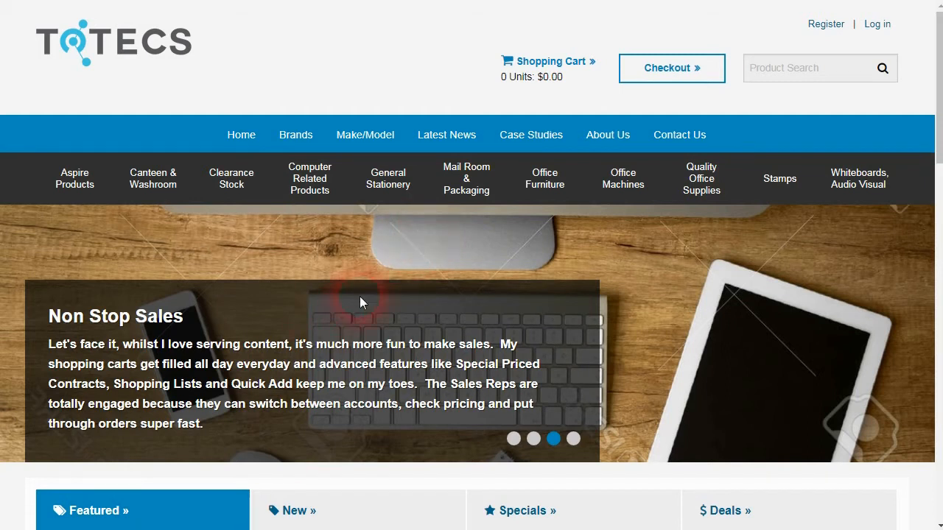
pyautogui.moveTo(423, 206)
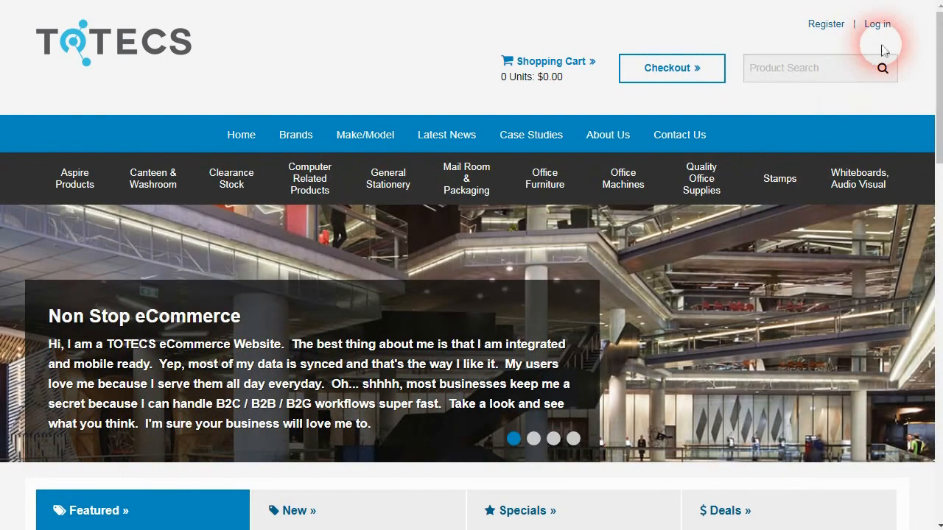
pyautogui.moveTo(562, 189)
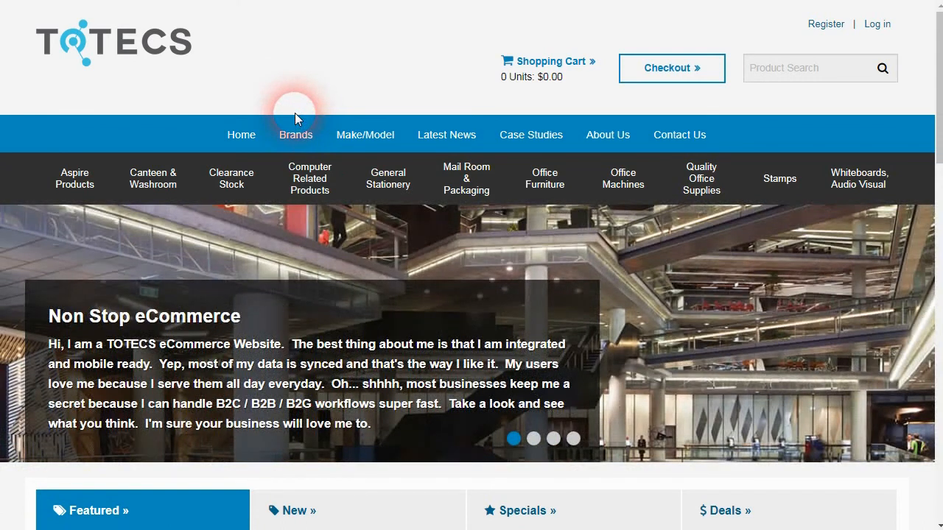
pyautogui.moveTo(317, 179)
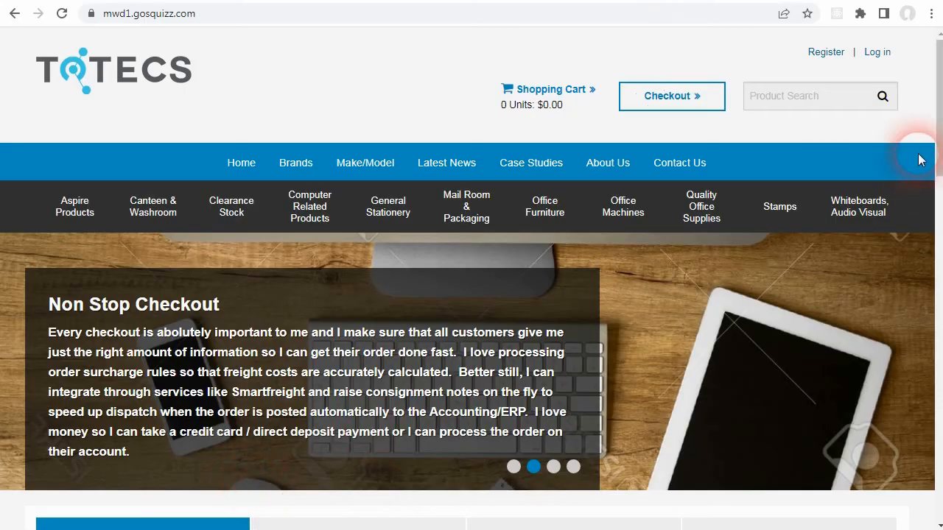
pyautogui.moveTo(939, 110); pyautogui.dragTo(925, 245)
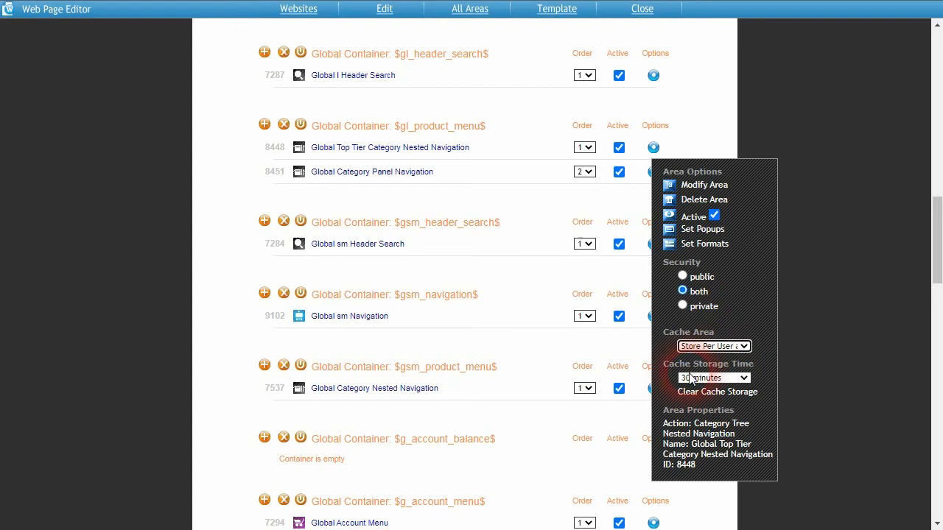
# Review the Cache Storage Time choices for Global Top Tier Category Nested Navigation and select 30 minutes
pyautogui.click(720, 378)
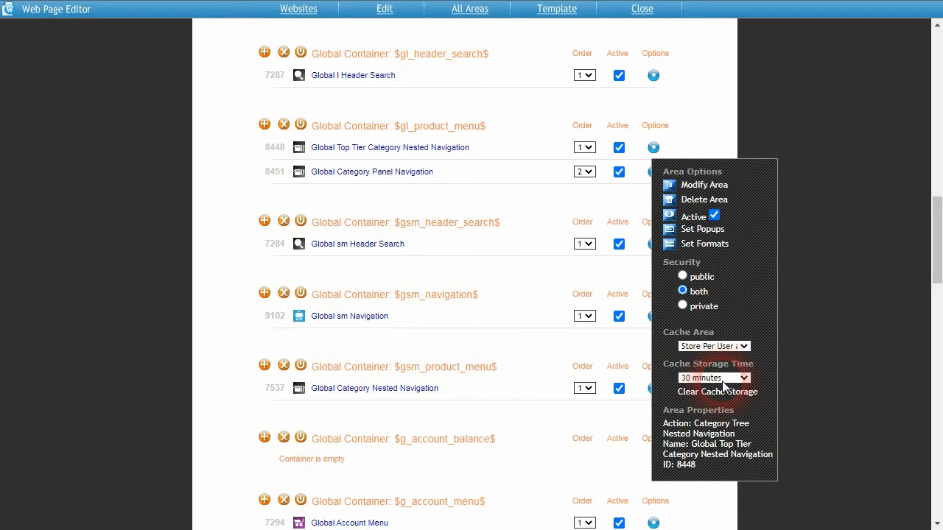
pyautogui.click(737, 379)
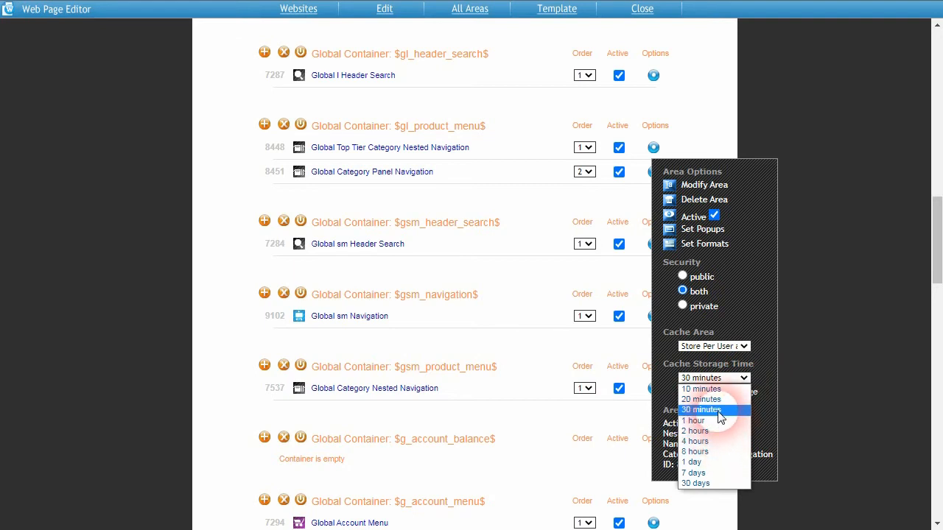
pyautogui.click(692, 409)
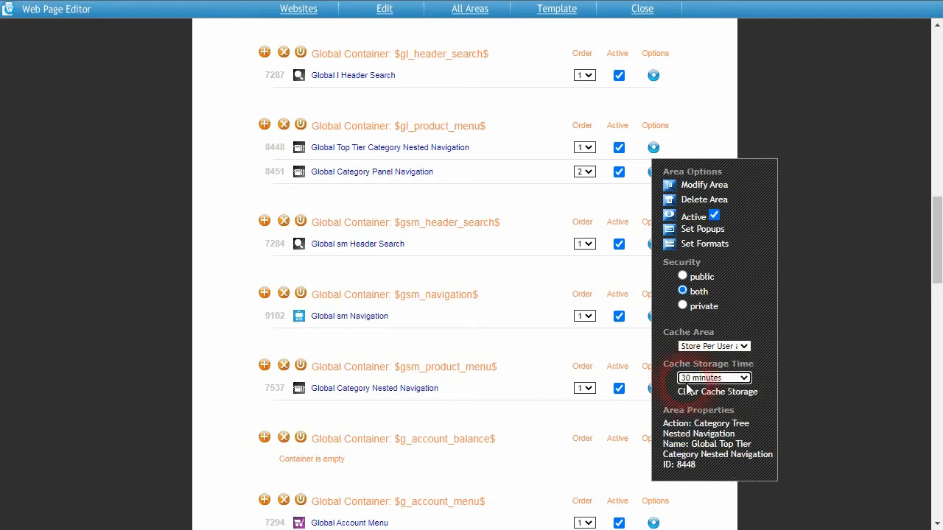
pyautogui.click(708, 379)
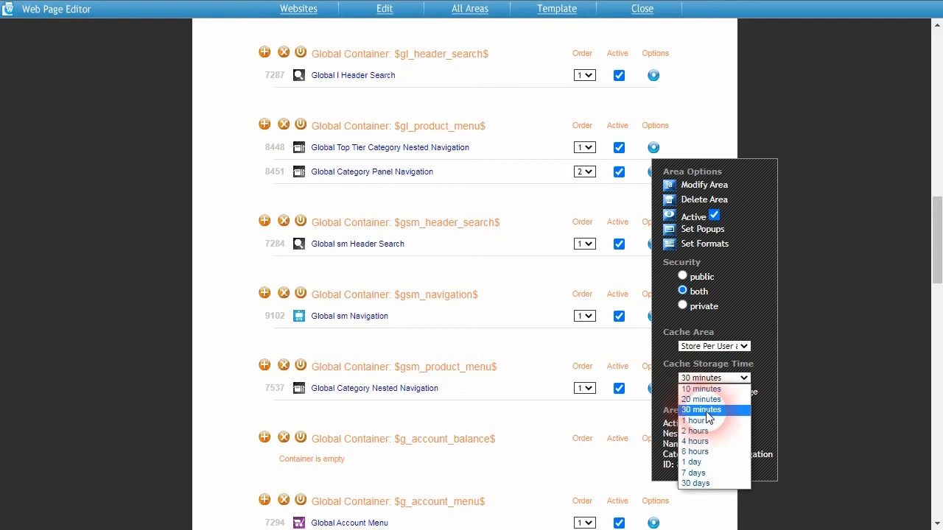
pyautogui.click(707, 411)
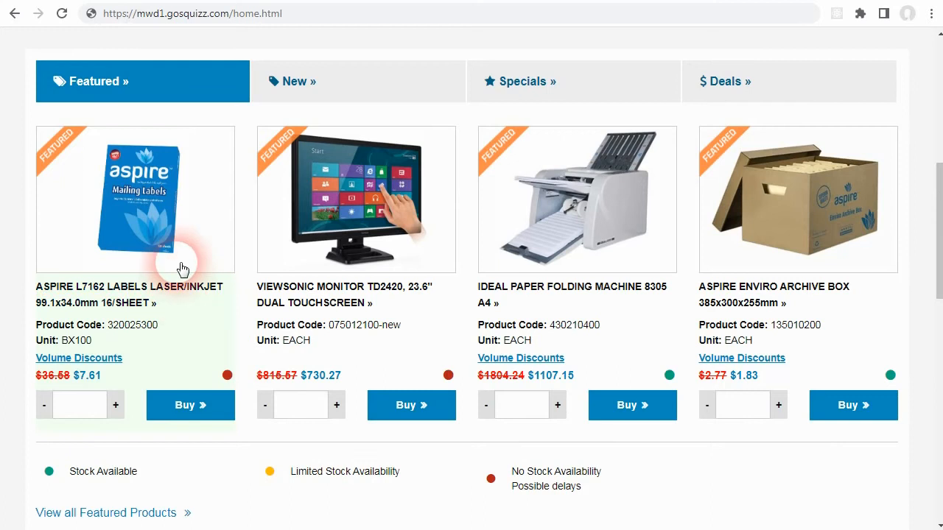
# Examine the storefront home page's products and category navigation alongside the navigation area's cache settings
pyautogui.scroll(5, 177, 277)
pyautogui.scroll(1, 168, 95)
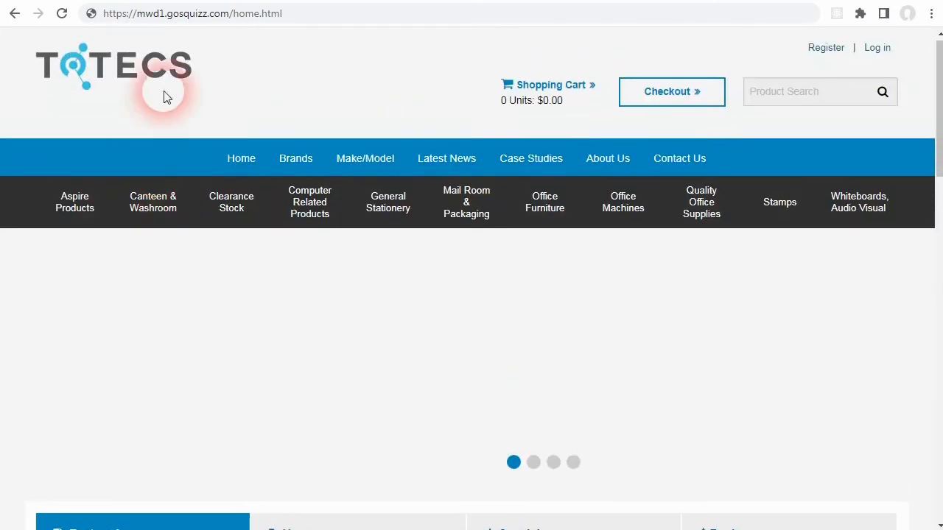
pyautogui.moveTo(175, 288)
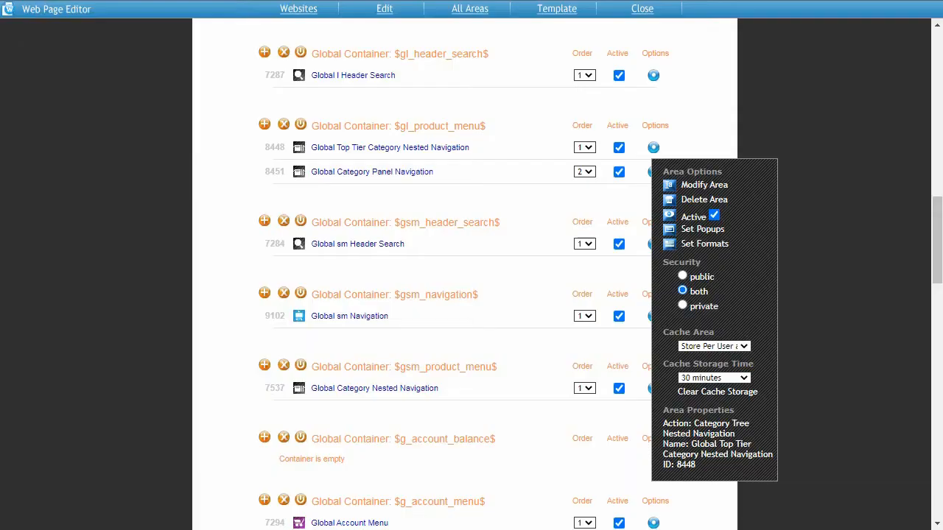
pyautogui.click(625, 338)
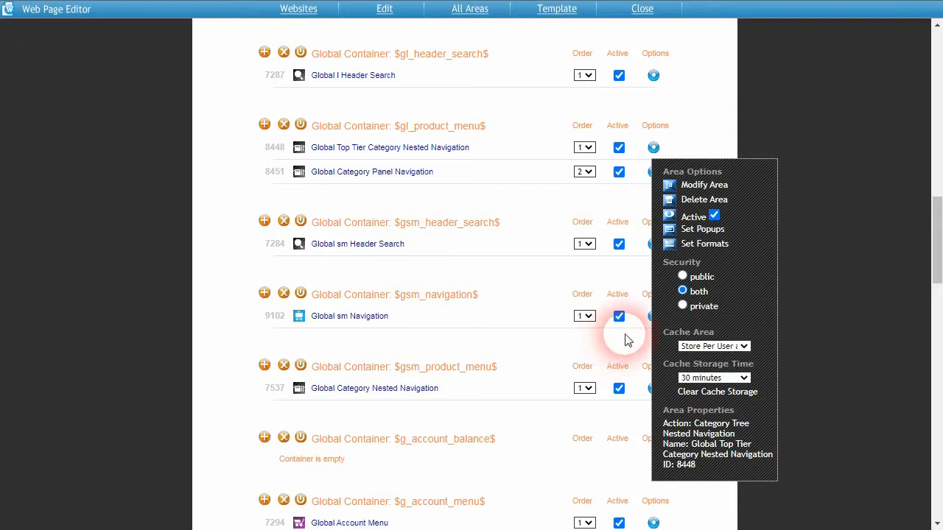
pyautogui.click(726, 378)
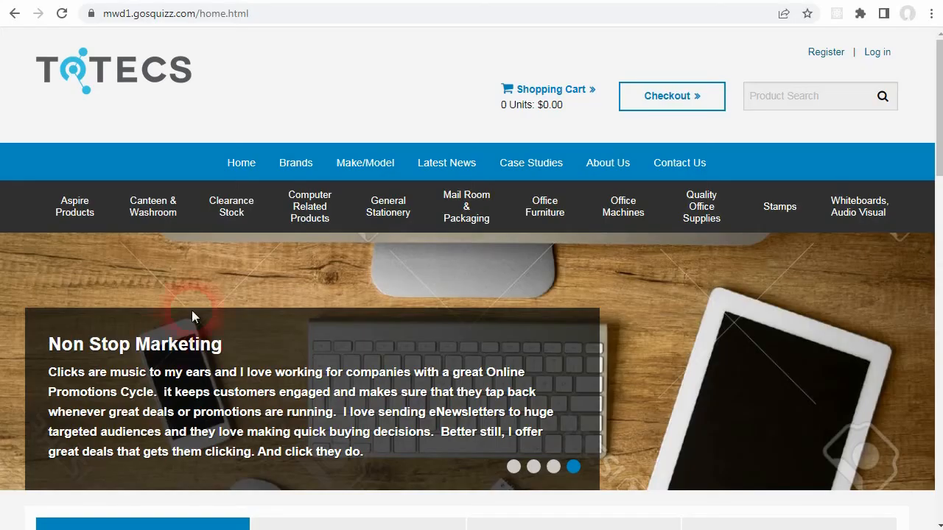
pyautogui.moveTo(172, 296)
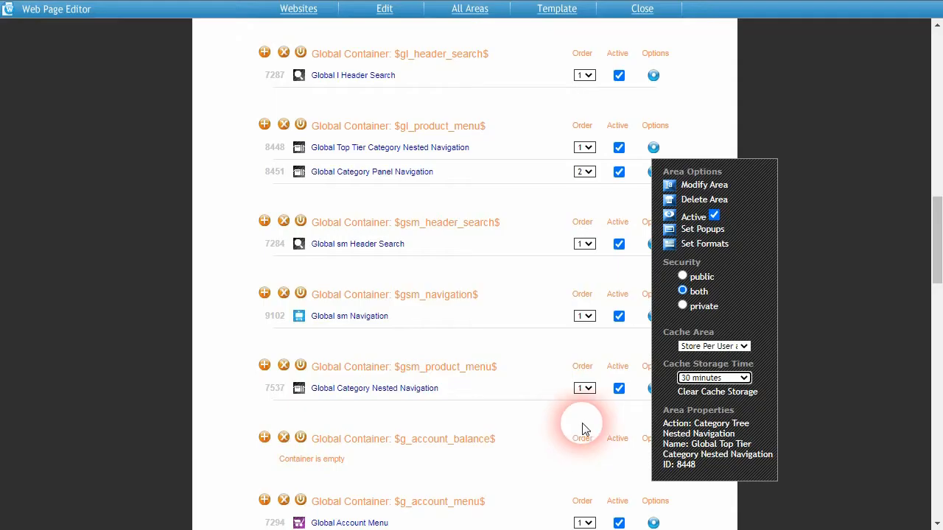
# Go through the navigation area's Cache Storage Time durations again, from 10 minutes to 30 days, and pick 30 minutes
pyautogui.click(713, 378)
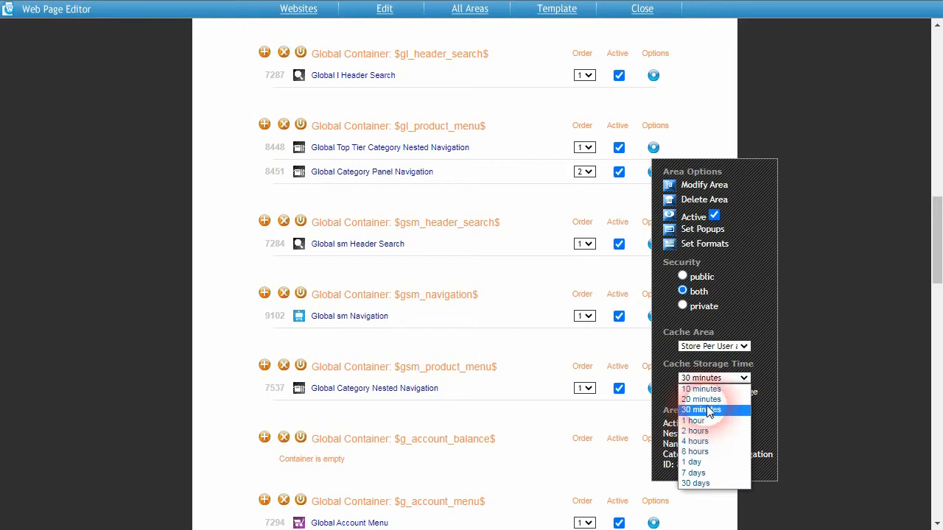
pyautogui.click(705, 451)
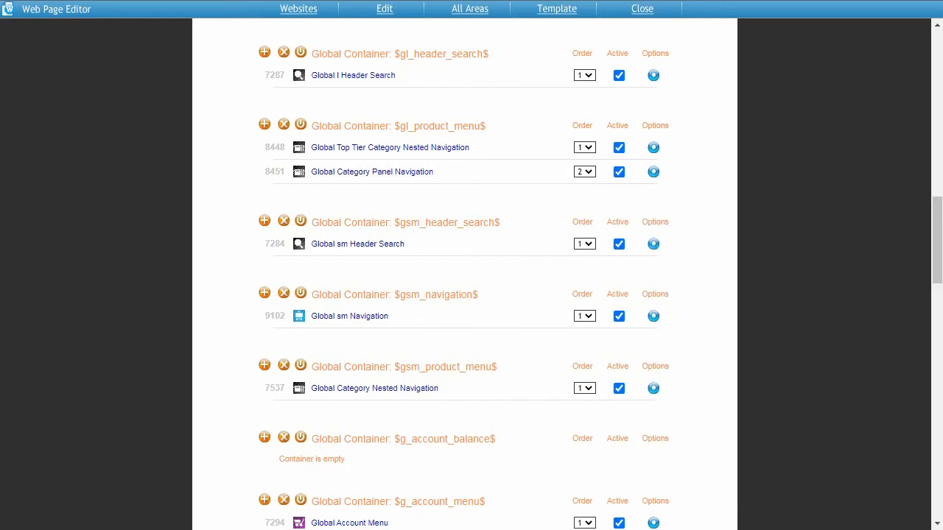
pyautogui.click(723, 379)
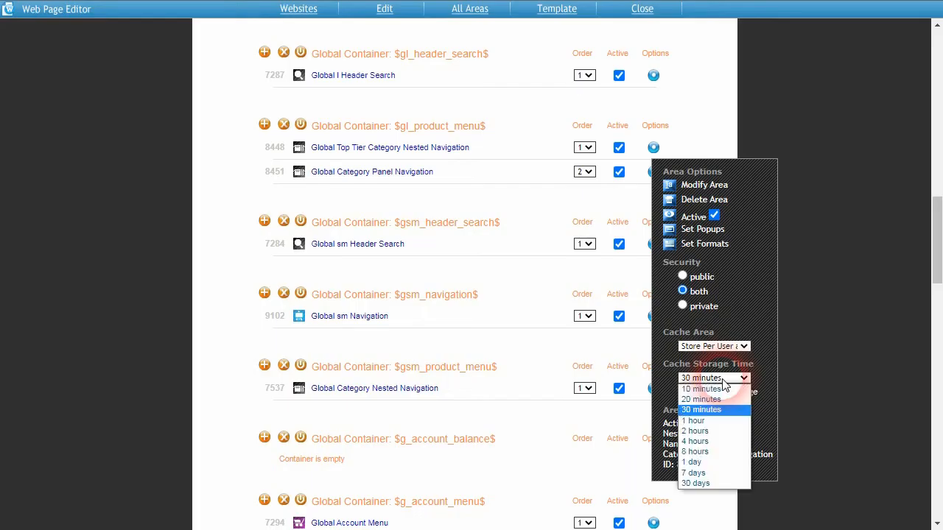
pyautogui.click(724, 410)
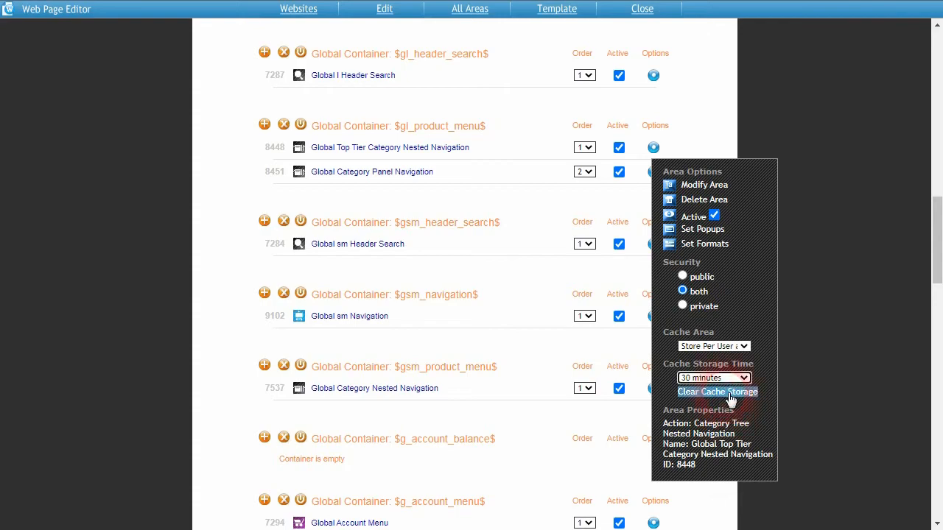
pyautogui.click(639, 372)
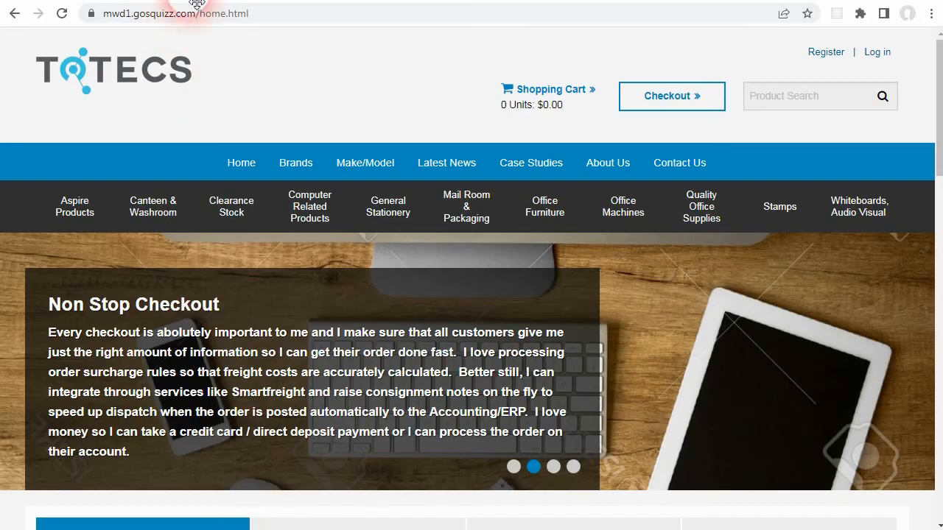
# Return to the storefront's profiler results, examine the load times of the gl_product_menu areas, and reload the page
pyautogui.click(198, 9)
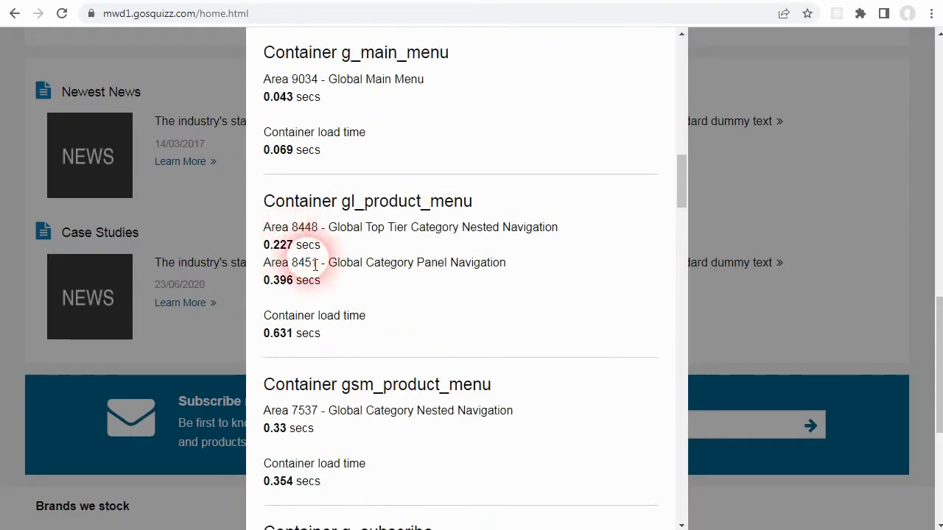
pyautogui.click(315, 266)
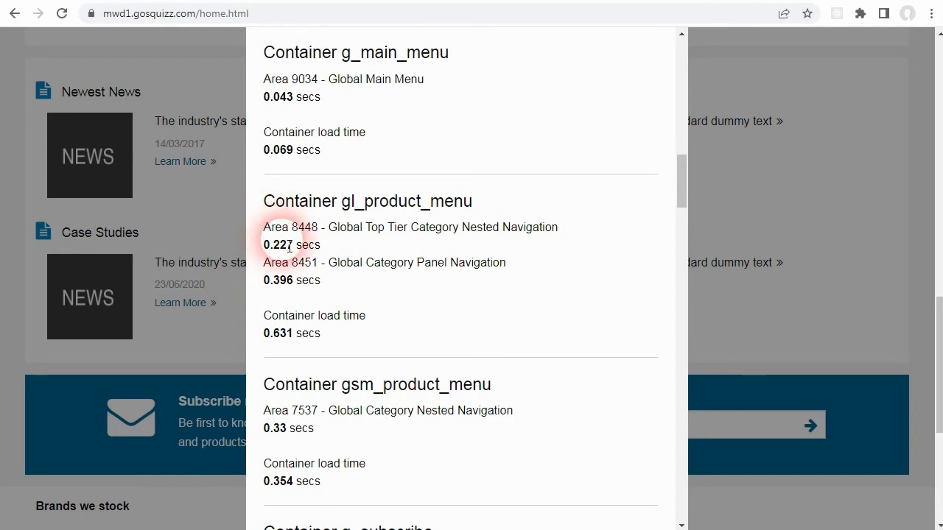
pyautogui.click(62, 15)
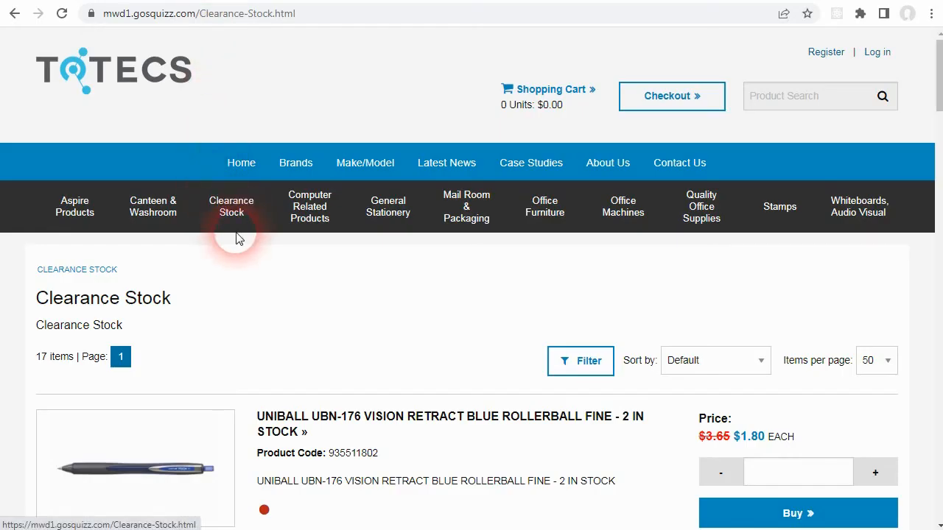
# Examine the storefront's Clearance Stock page and the category navigation above its product list
pyautogui.scroll(-3, 264, 276)
pyautogui.scroll(3, 265, 277)
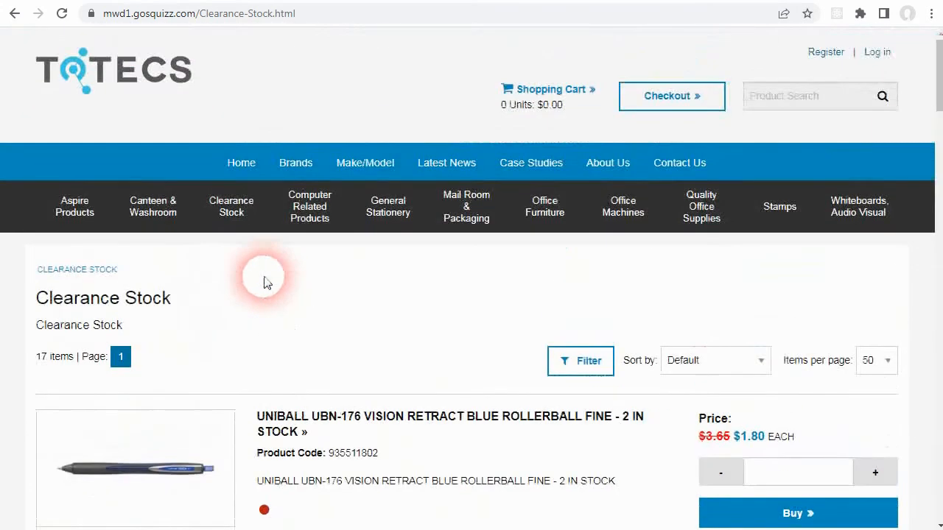
pyautogui.moveTo(147, 208)
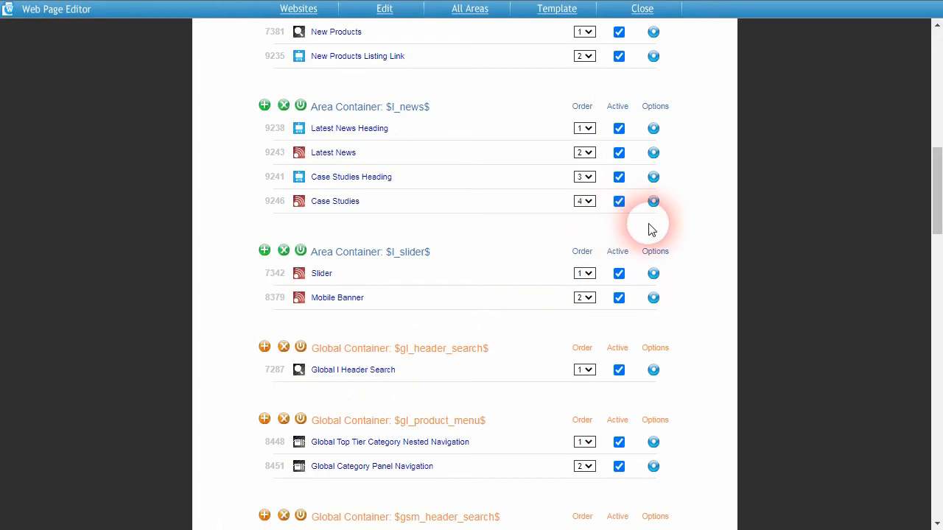
# Set the Cache Area of Global Top Tier Category Nested Navigation to Public - Store Global, Private - In Session
pyautogui.scroll(-4, 659, 157)
pyautogui.click(653, 148)
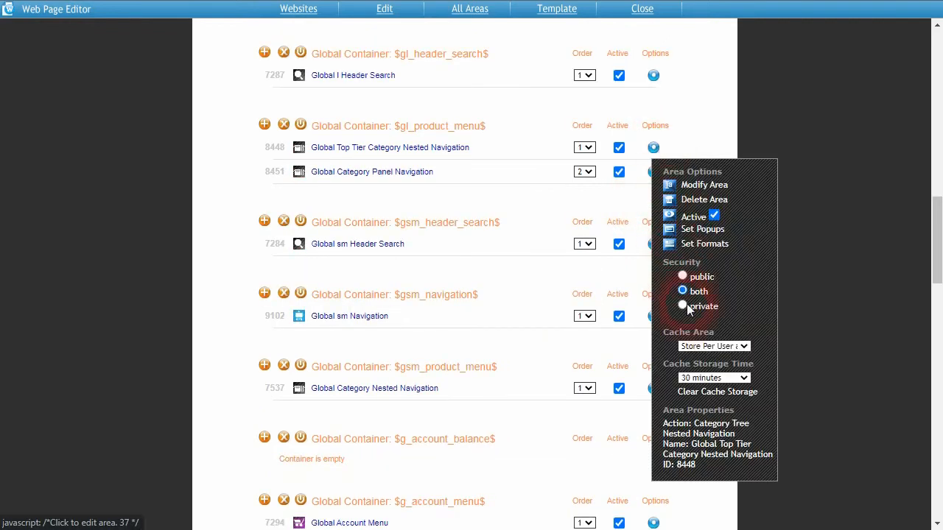
pyautogui.click(725, 346)
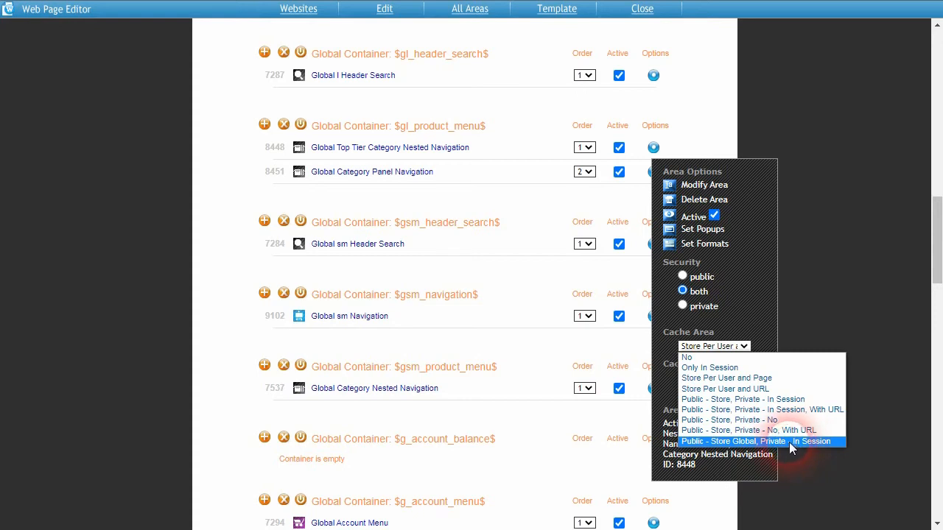
pyautogui.click(827, 438)
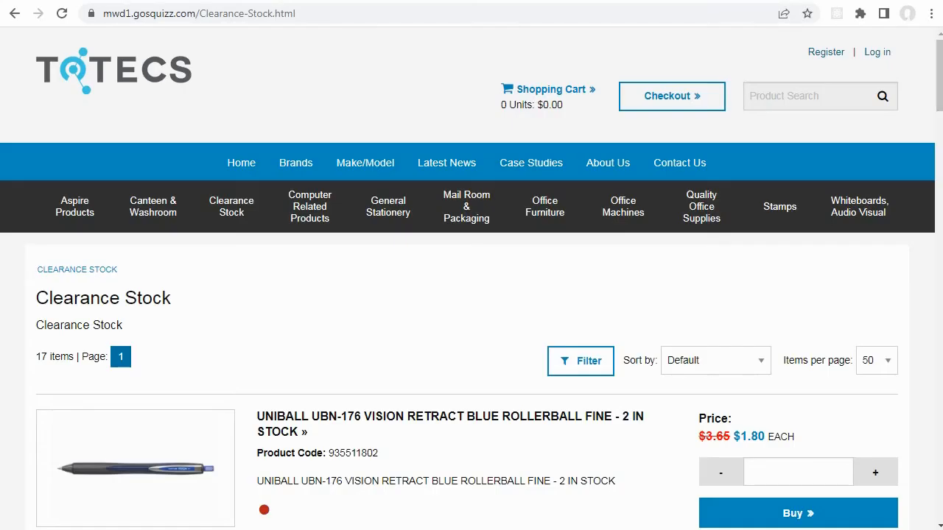
# Open the Computer Keyboards & Mice category from Computer Related Products in a new tab and switch to it
pyautogui.moveTo(294, 204)
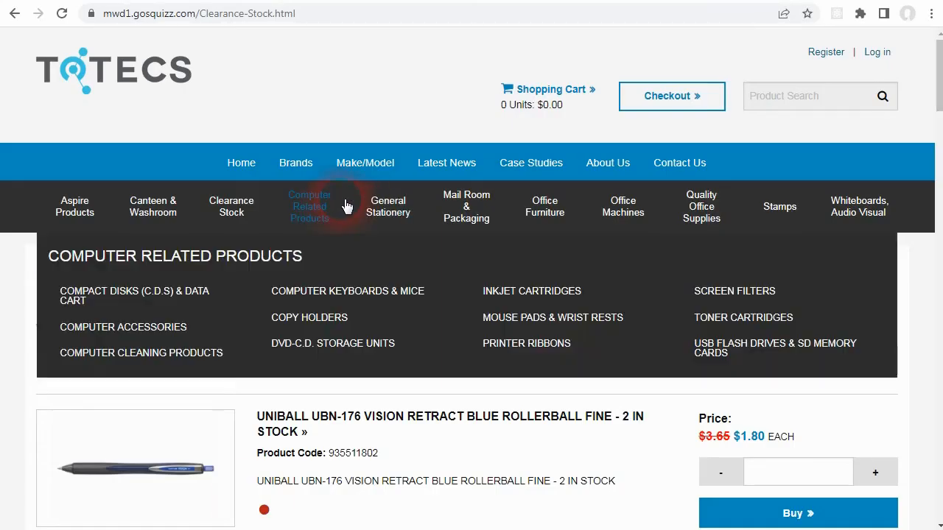
pyautogui.rightClick(304, 291)
pyautogui.click(349, 299)
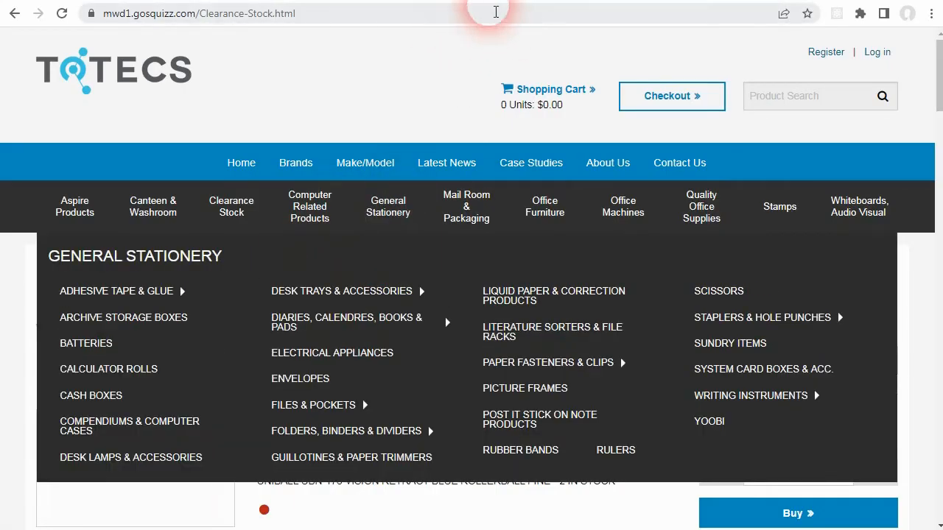
pyautogui.click(416, 0)
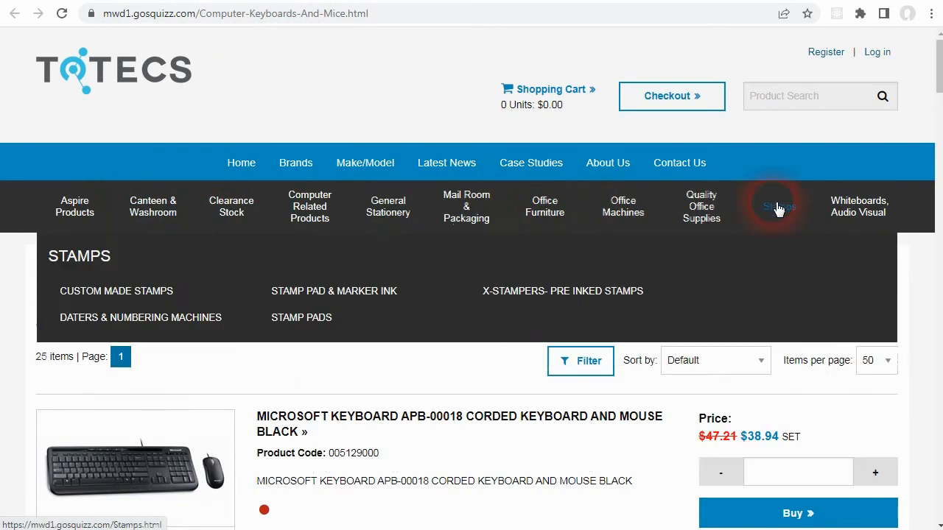
# Examine the category submenus on the Computer Keyboards & Mice page, including Stamps, Canteen & Washroom and Whiteboards, Audio Visual
pyautogui.moveTo(436, 212)
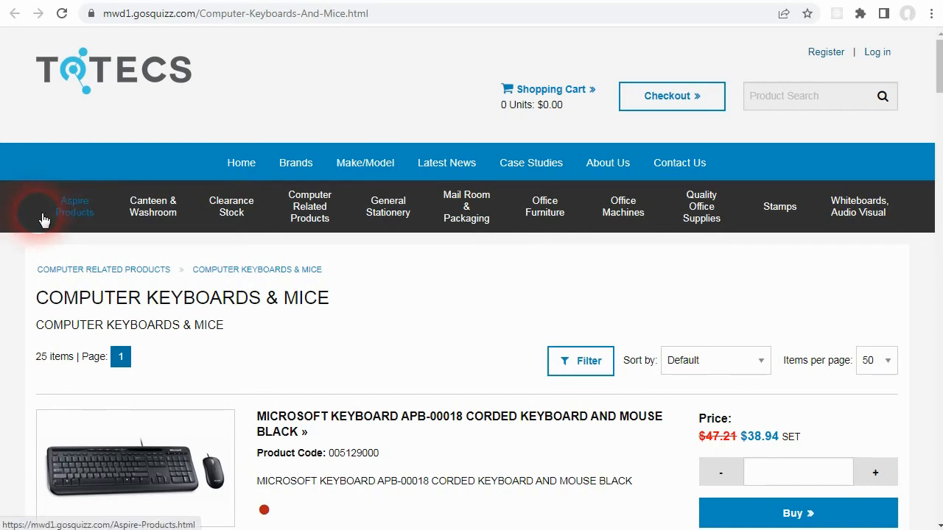
pyautogui.moveTo(151, 213)
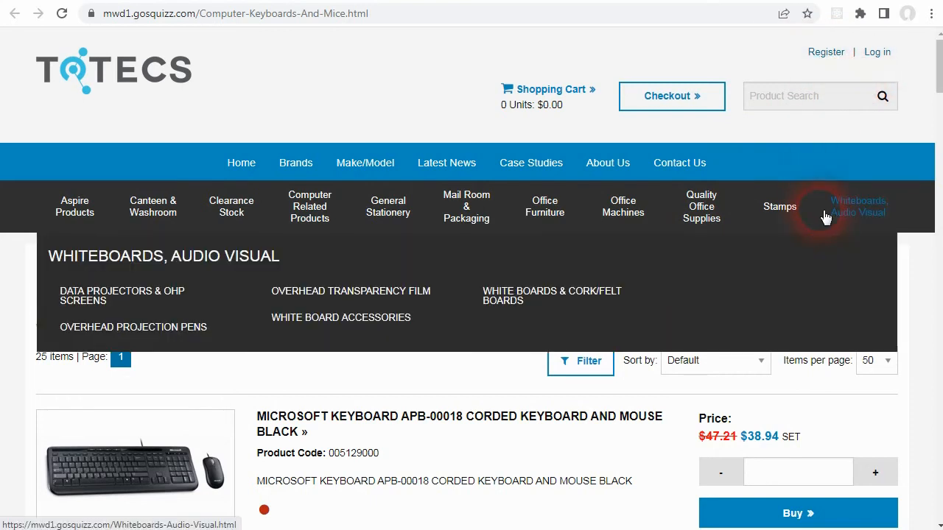
pyautogui.moveTo(652, 212)
pyautogui.moveTo(462, 200)
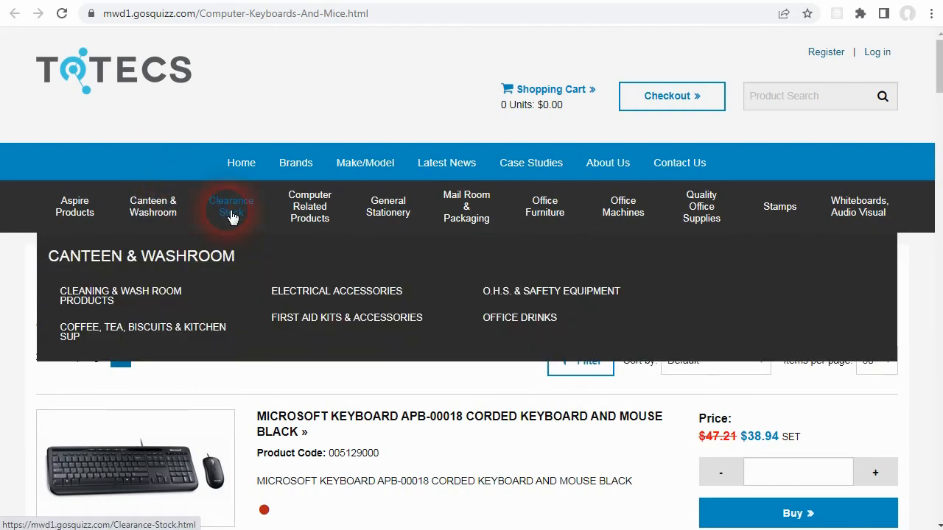
pyautogui.moveTo(558, 214)
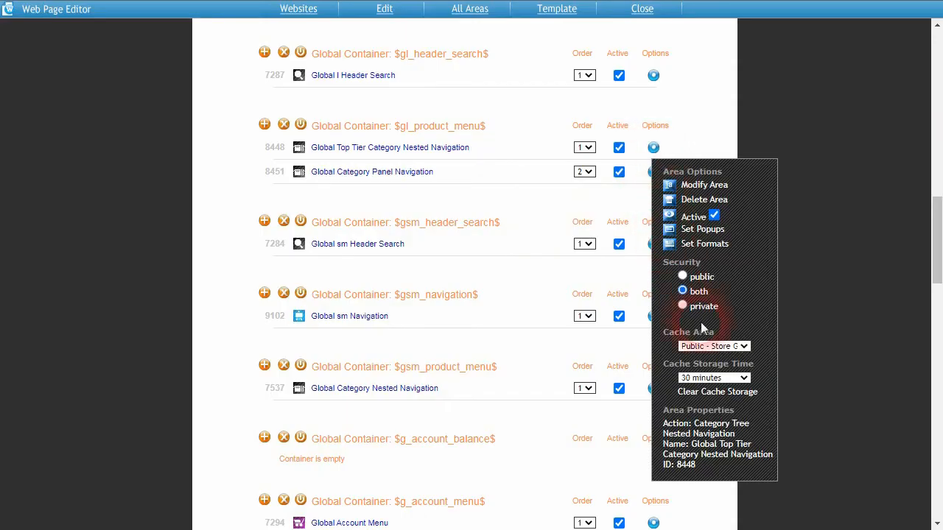
# Revisit the area's Cache Area setting and compare the Computer Keyboards & Mice and Clearance Stock pages' navigation and content
pyautogui.click(726, 349)
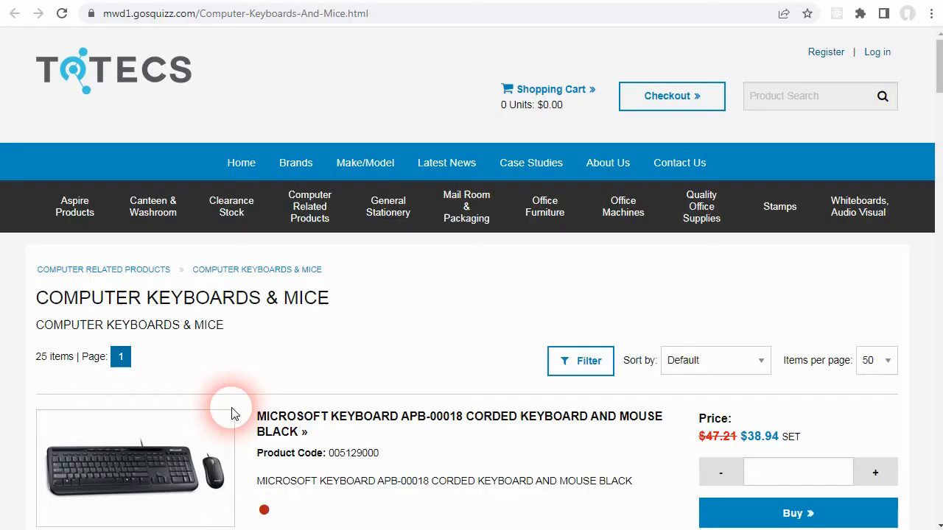
pyautogui.scroll(-3, 295, 326)
pyautogui.scroll(1, 243, 308)
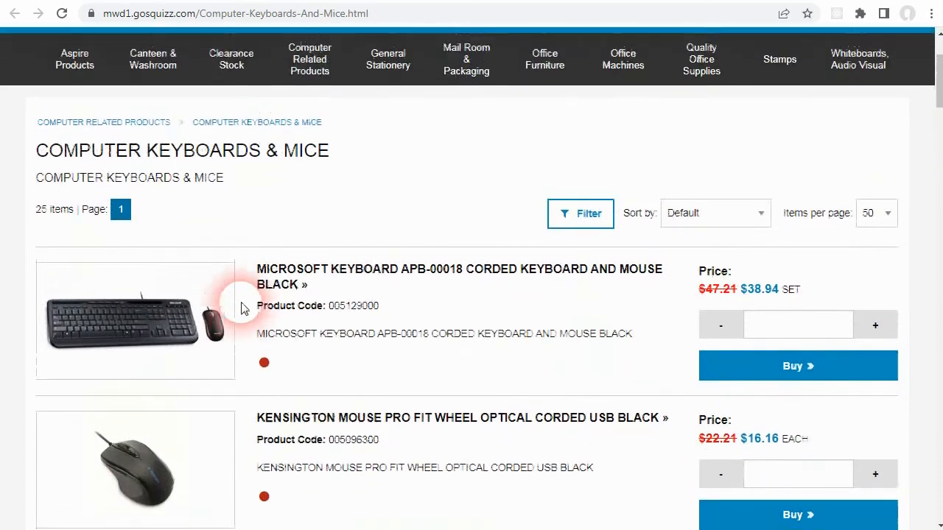
pyautogui.scroll(-1, 246, 315)
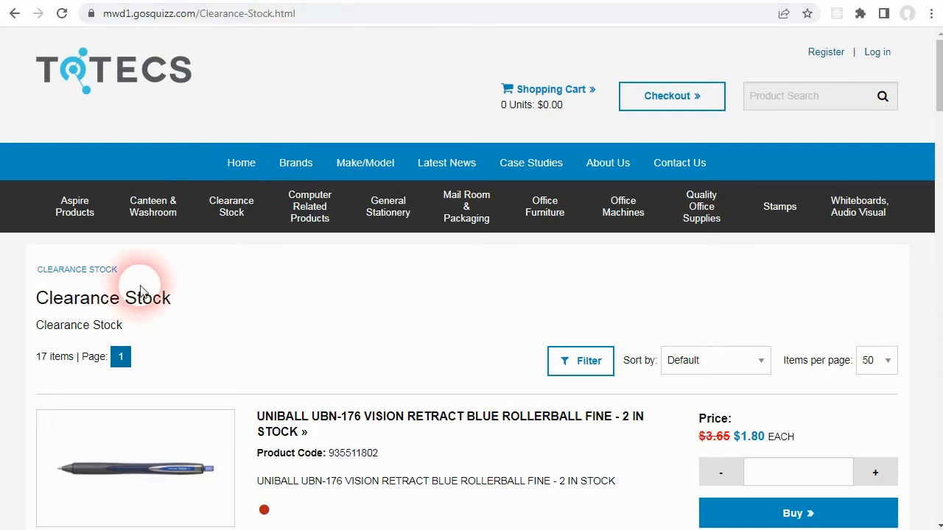
pyautogui.scroll(-4, 179, 359)
pyautogui.scroll(4, 179, 358)
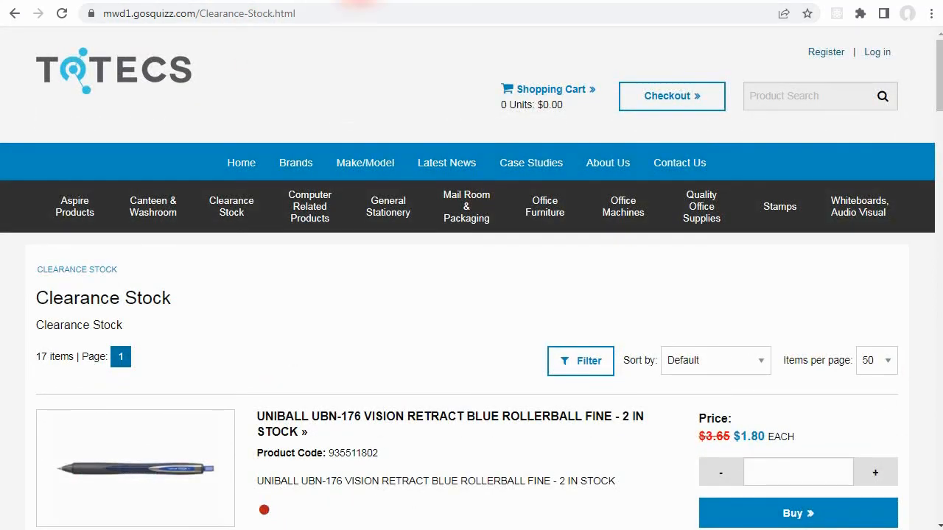
pyautogui.click(344, 1)
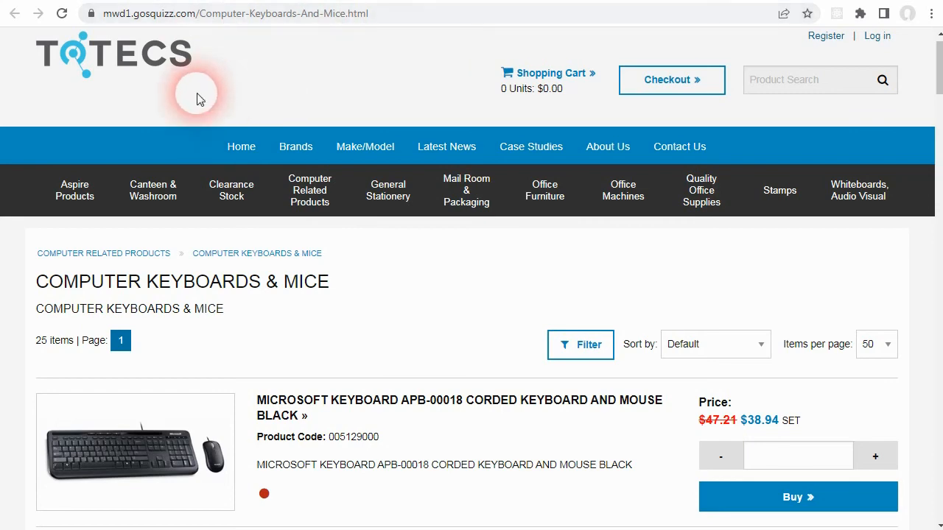
# Review the Computer Keyboards & Mice page and examine the Cache Area choices for the category page's Category Listing -Tall area, including Store Per User and URL
pyautogui.scroll(-5, 324, 335)
pyautogui.scroll(5, 342, 394)
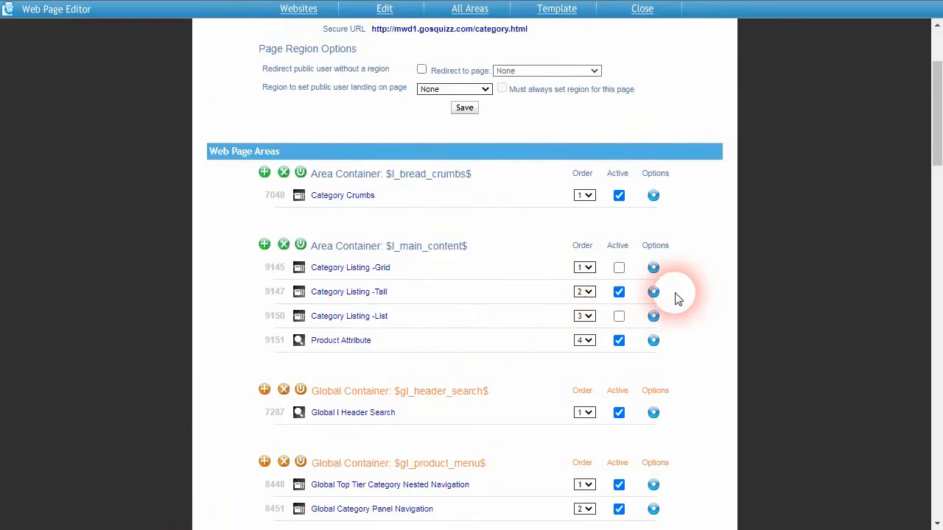
pyautogui.click(657, 295)
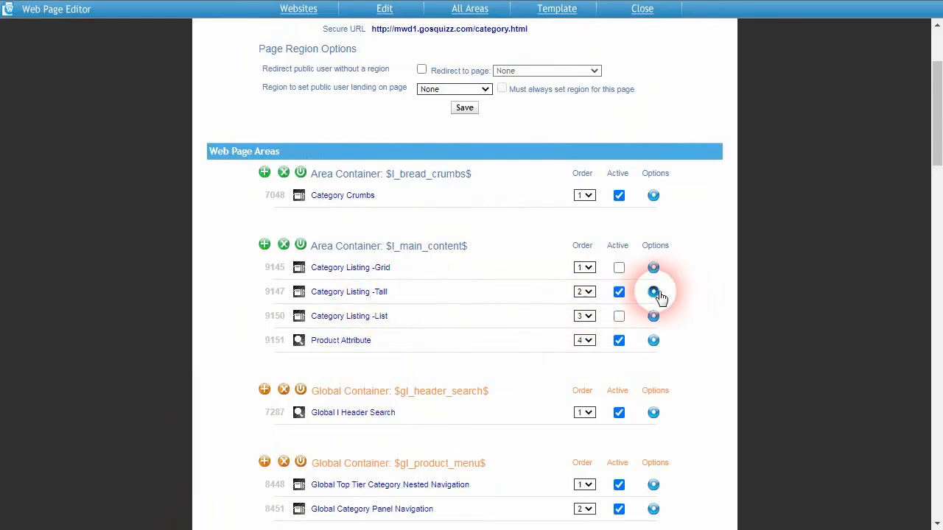
pyautogui.click(712, 211)
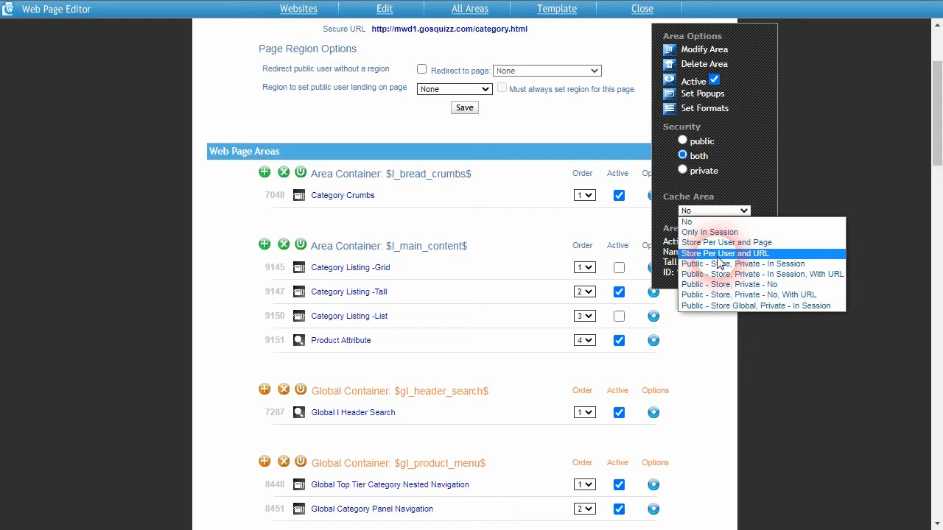
pyautogui.click(718, 258)
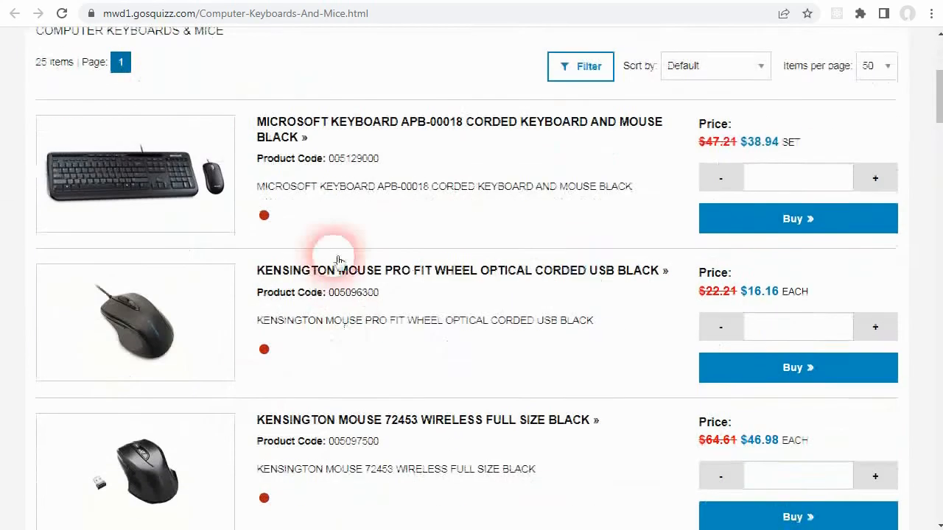
# Compare the product listing on the Computer Keyboards & Mice page with the listing on the Clearance Stock page
pyautogui.scroll(-1, 326, 413)
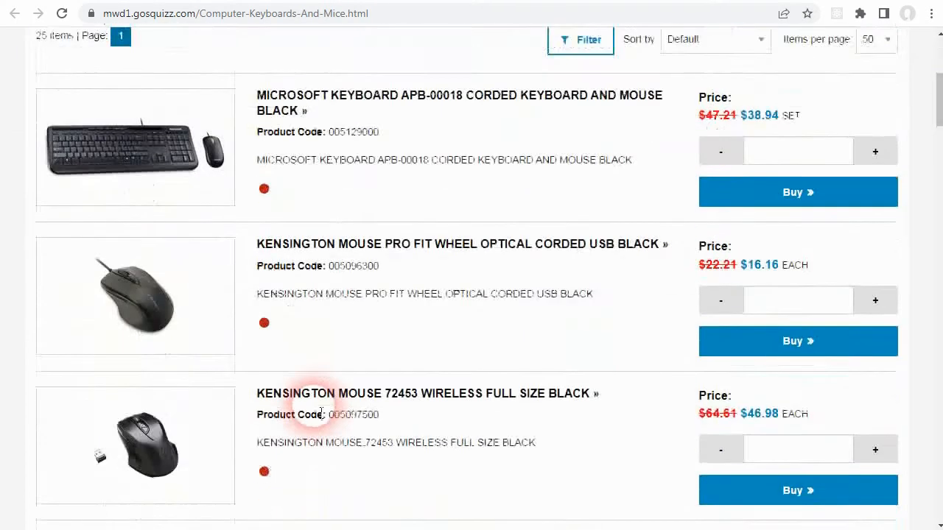
pyautogui.scroll(3, 311, 399)
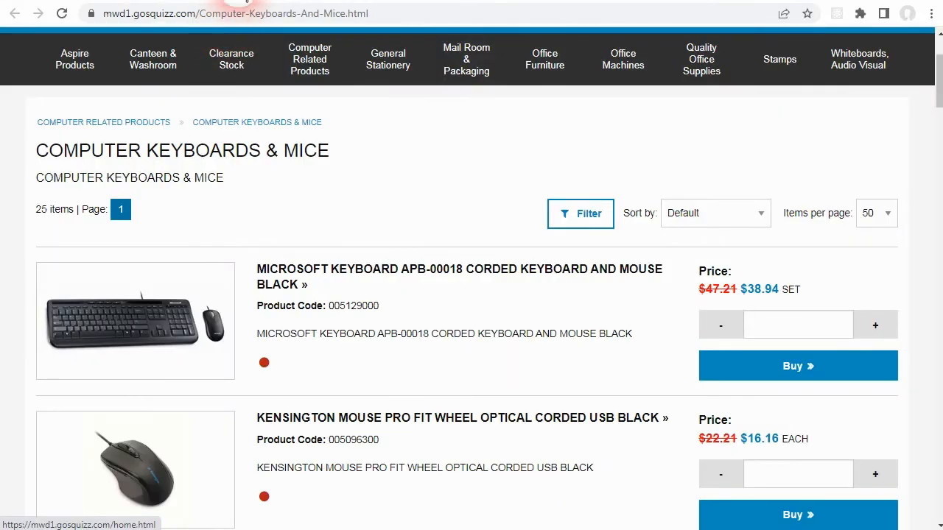
pyautogui.click(238, 37)
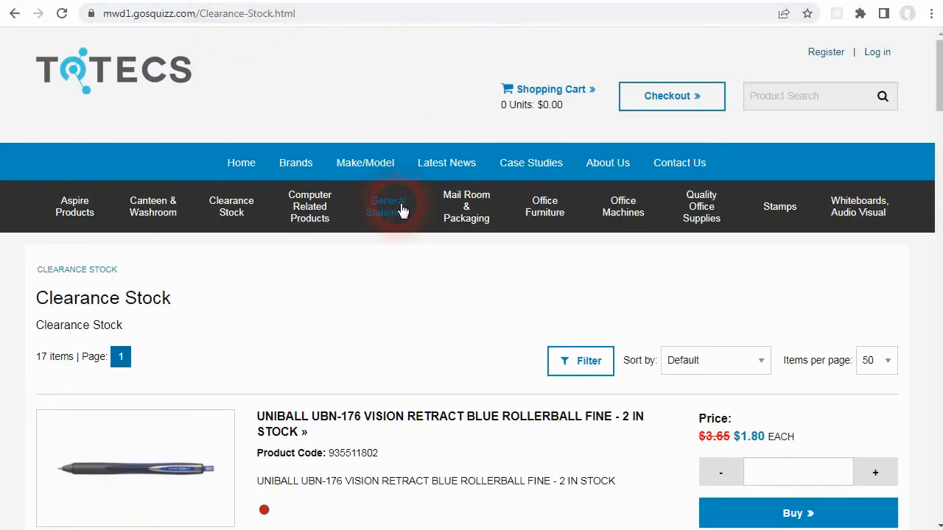
pyautogui.scroll(-2, 221, 394)
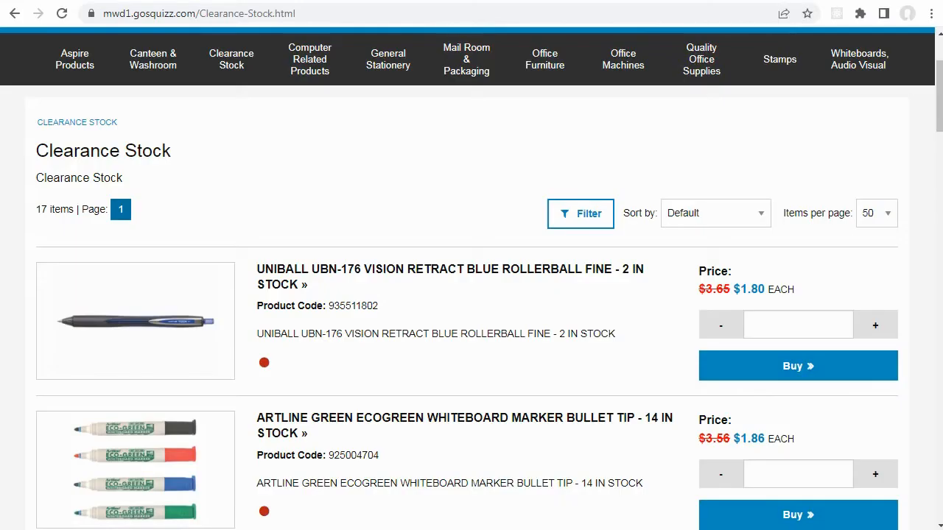
pyautogui.scroll(-2, 269, 330)
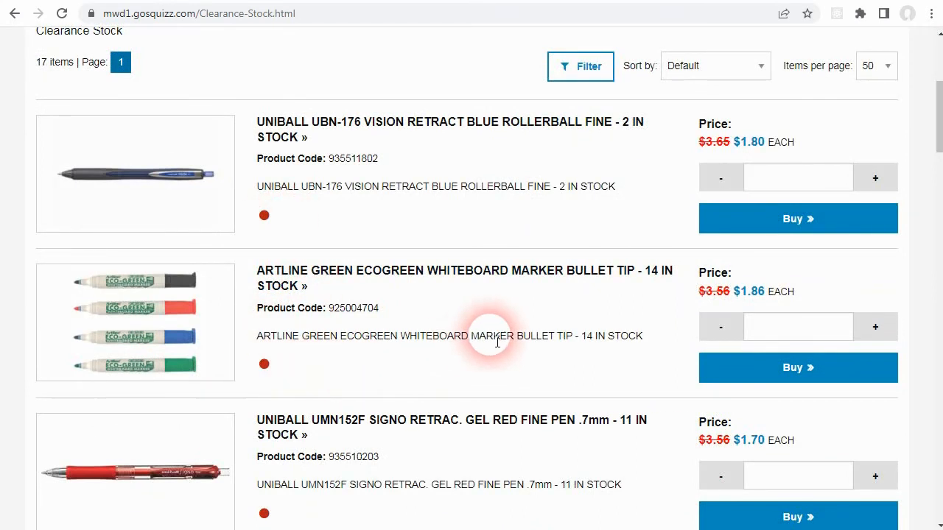
# Examine the Cache Area choices for a product listing area on the home page, including Store Per User and URL and Public - Store, Private - In Session
pyautogui.click(875, 177)
pyautogui.click(740, 223)
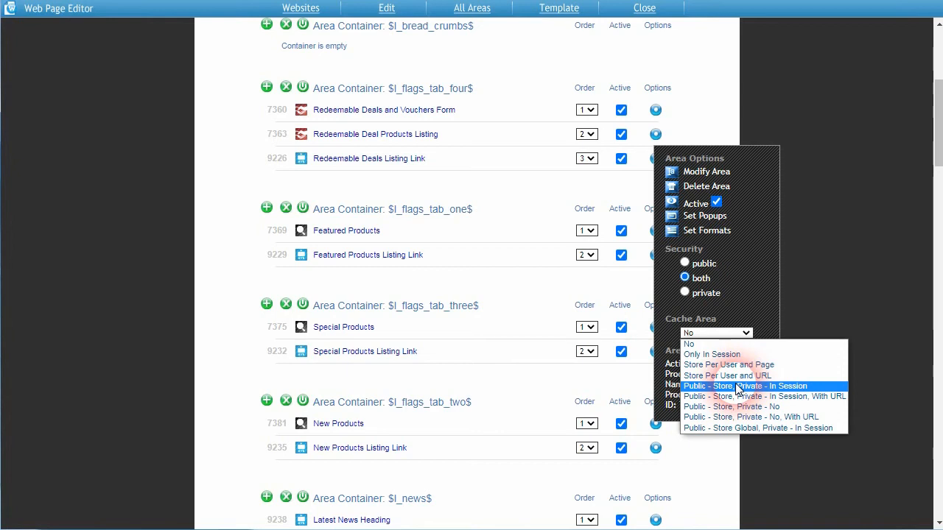
pyautogui.press('Up')
pyautogui.press('Up')
pyautogui.press('Down')
pyautogui.press('Up')
pyautogui.press('Down')
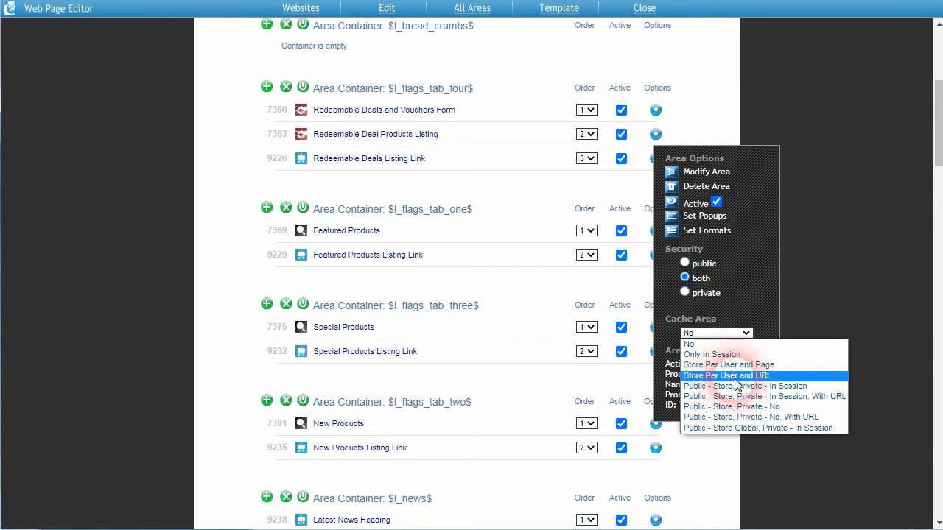
pyautogui.click(740, 386)
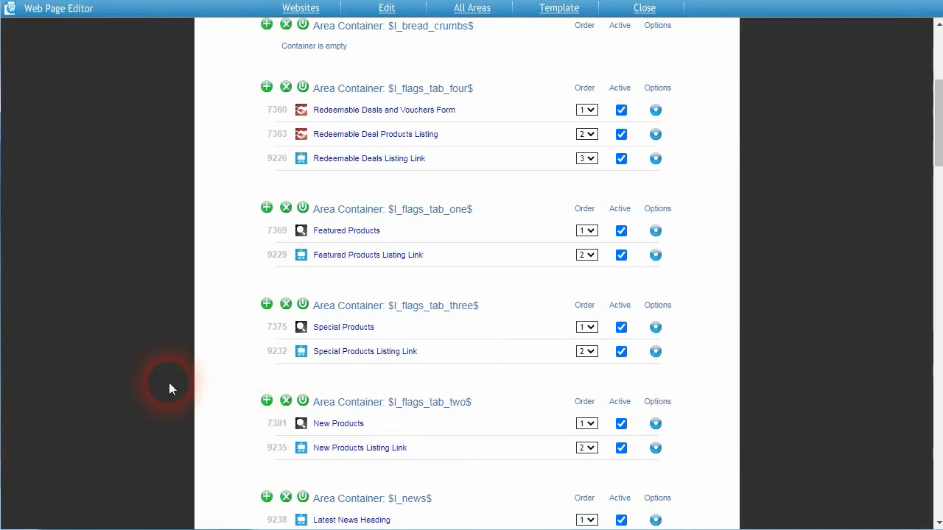
# Inspect the Cache Area setting of Global Top Tier Category Nested Navigation in the home page's product menu container
pyautogui.scroll(-8, 232, 337)
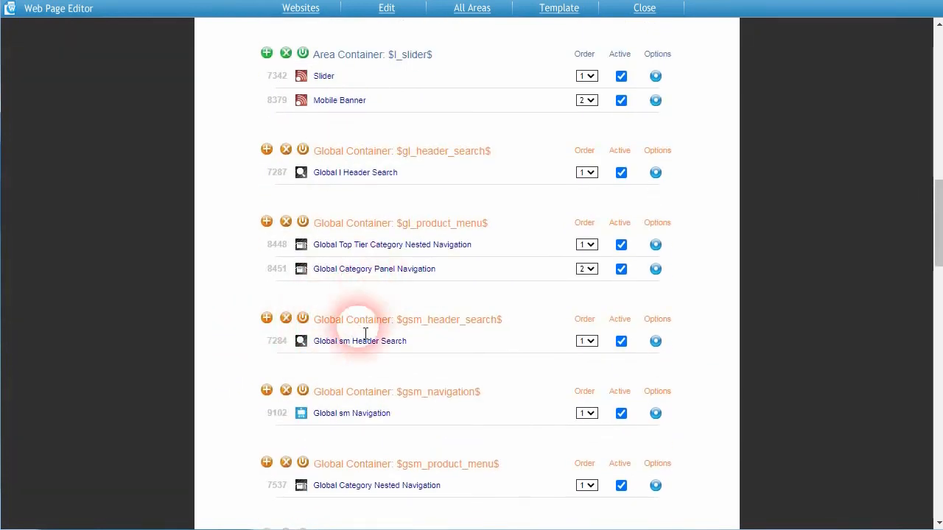
pyautogui.scroll(-1, 349, 331)
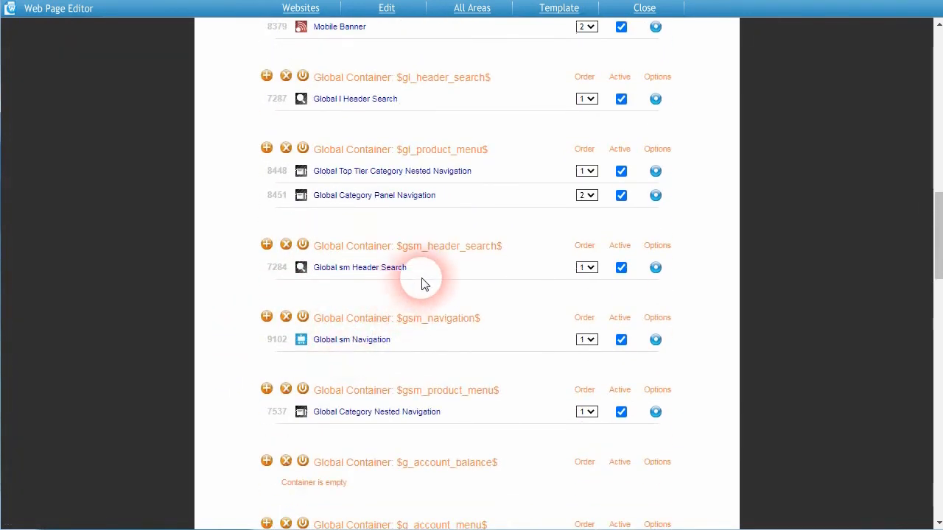
pyautogui.click(655, 171)
pyautogui.click(716, 369)
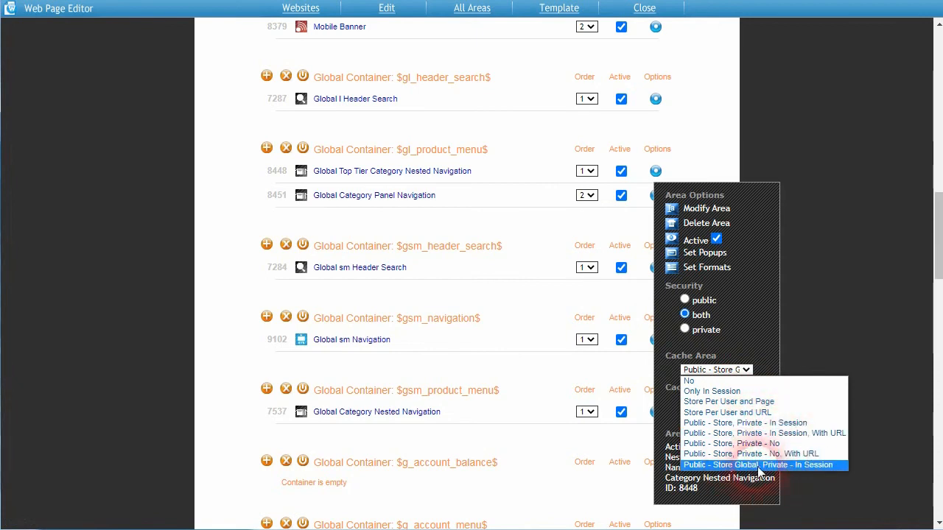
pyautogui.scroll(2, 713, 266)
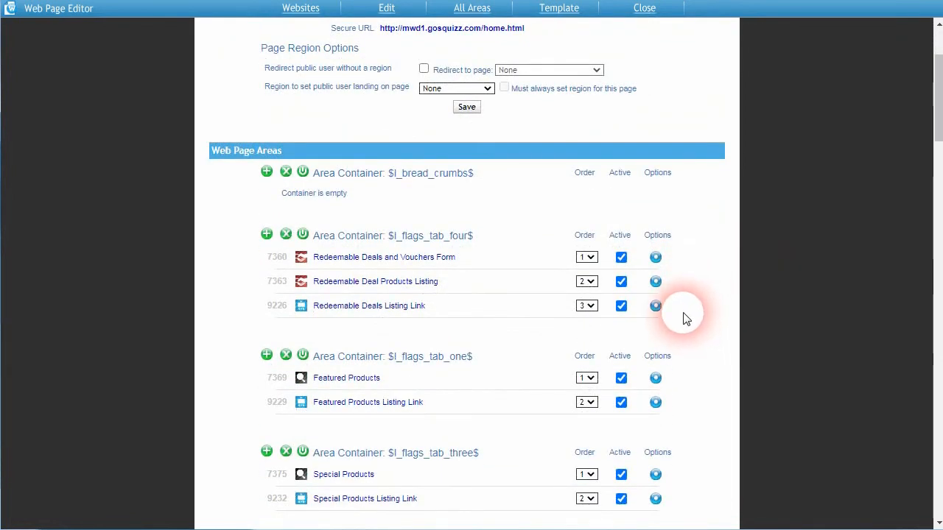
pyautogui.scroll(-1, 682, 313)
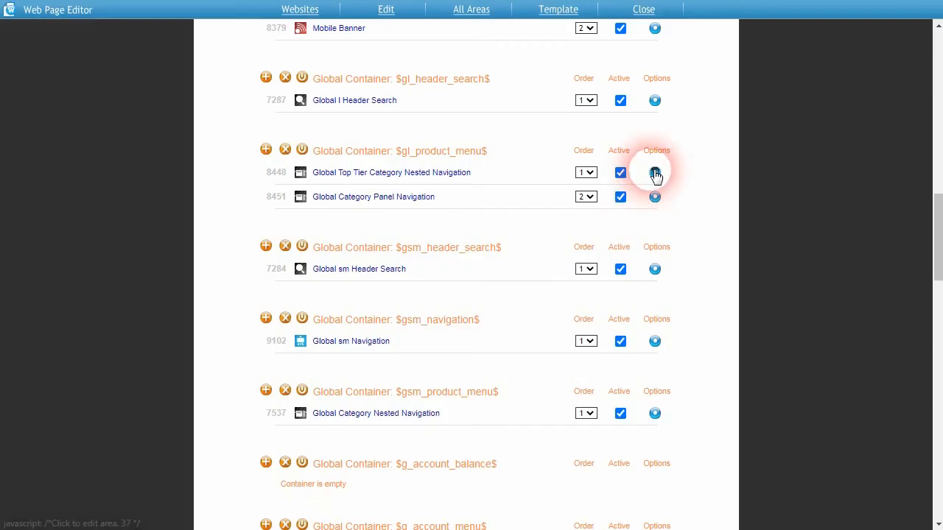
# Set the Cache Area of Global Top Tier Category Nested Navigation to a Store Per User option and clear its cache storage
pyautogui.click(654, 172)
pyautogui.click(726, 370)
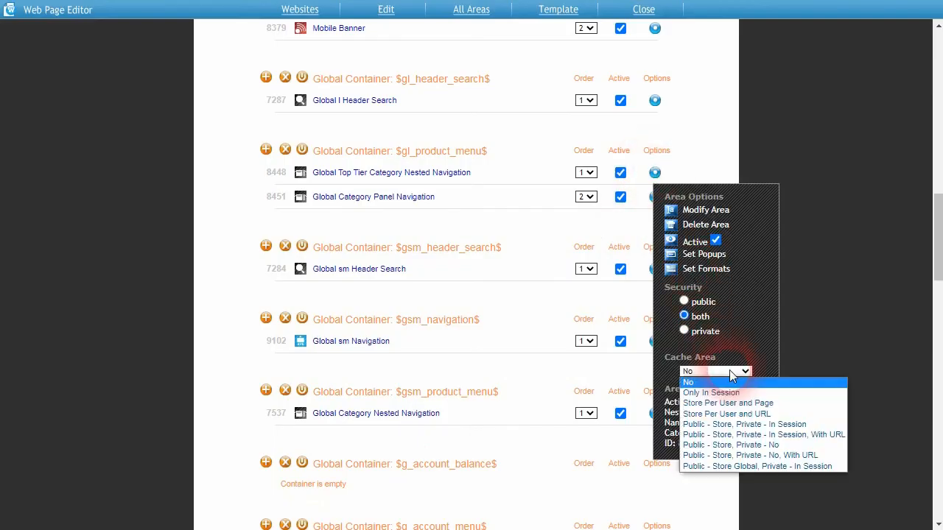
pyautogui.click(729, 436)
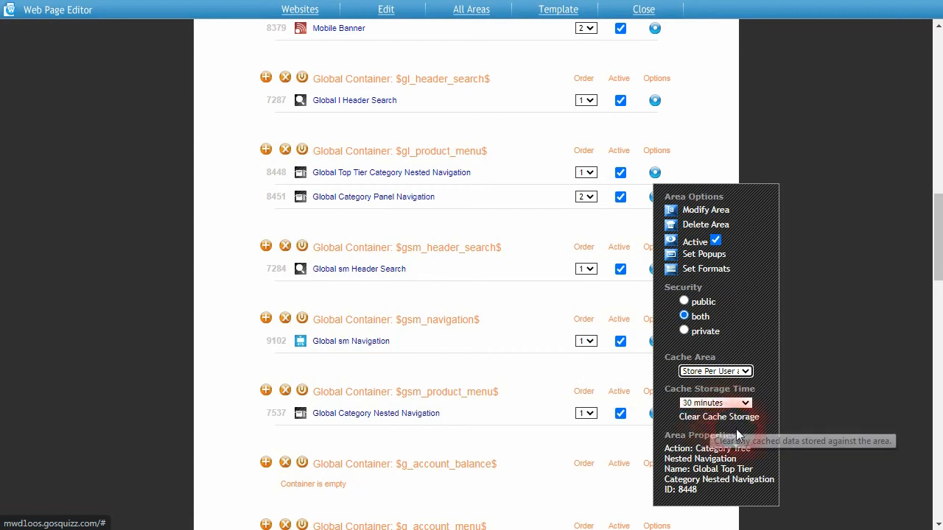
pyautogui.click(724, 422)
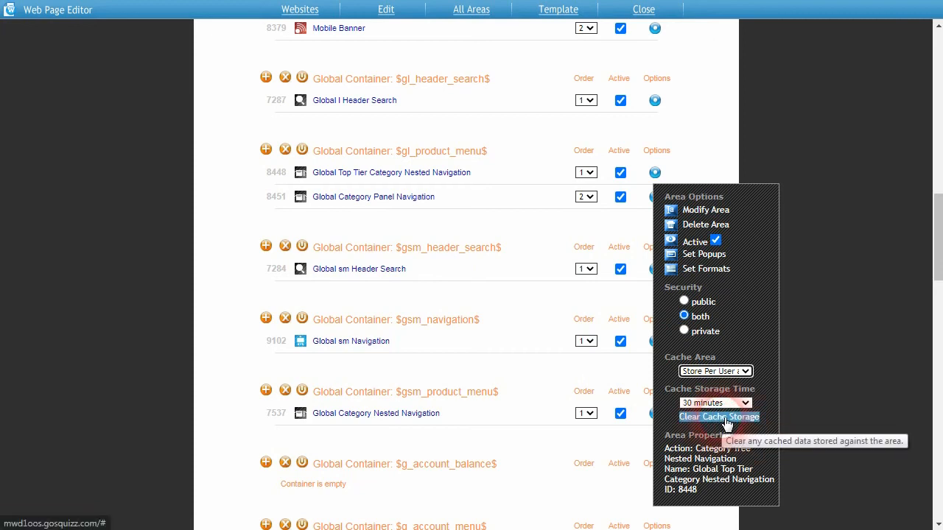
pyautogui.click(734, 427)
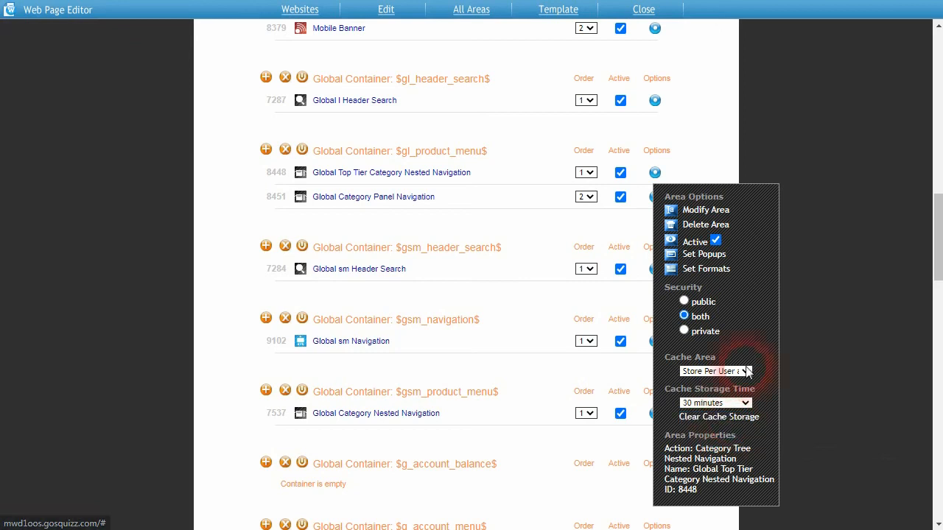
# Review the Cache Area choices No and Only In Session and the Cache Storage Time setting for Global Top Tier Category Nested Navigation
pyautogui.click(719, 371)
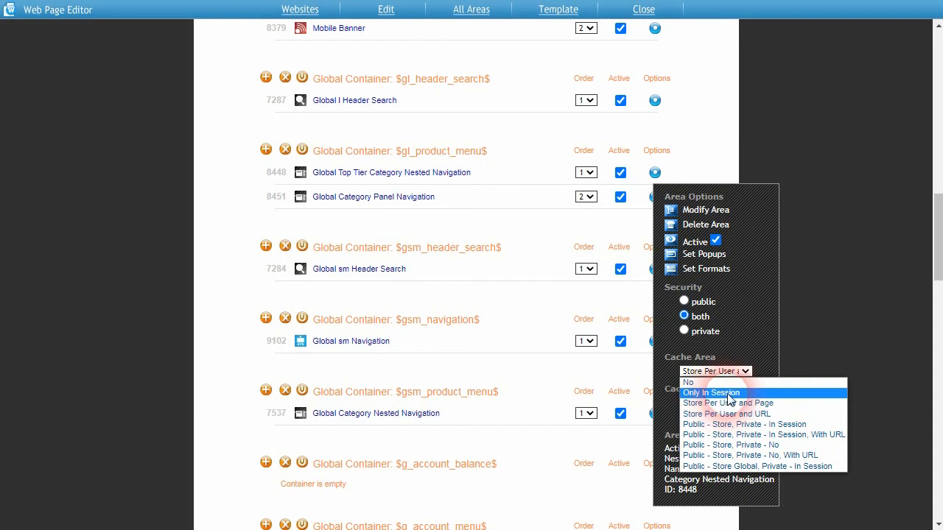
pyautogui.press('Up')
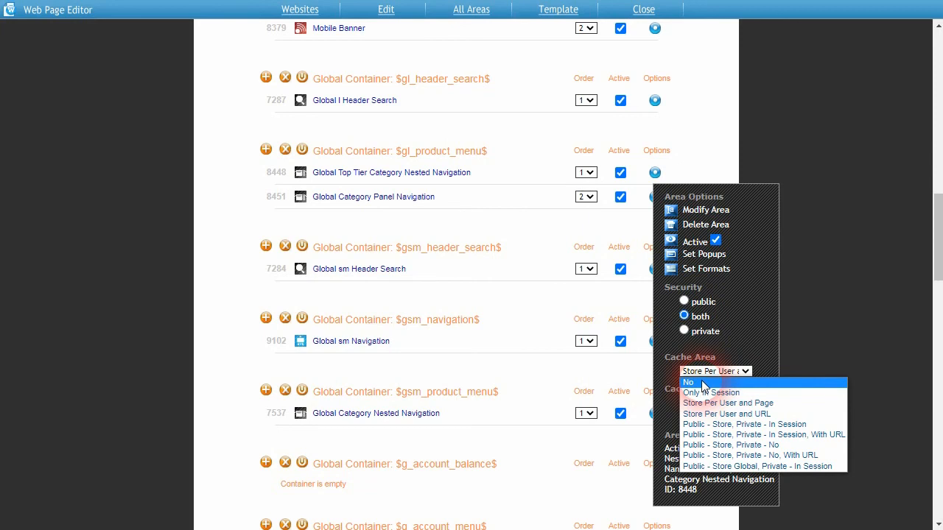
pyautogui.click(738, 394)
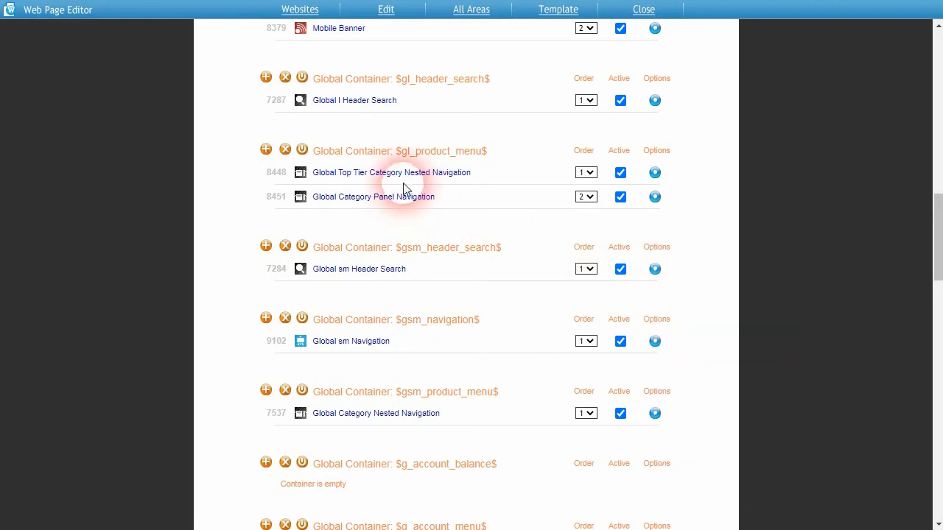
pyautogui.click(647, 180)
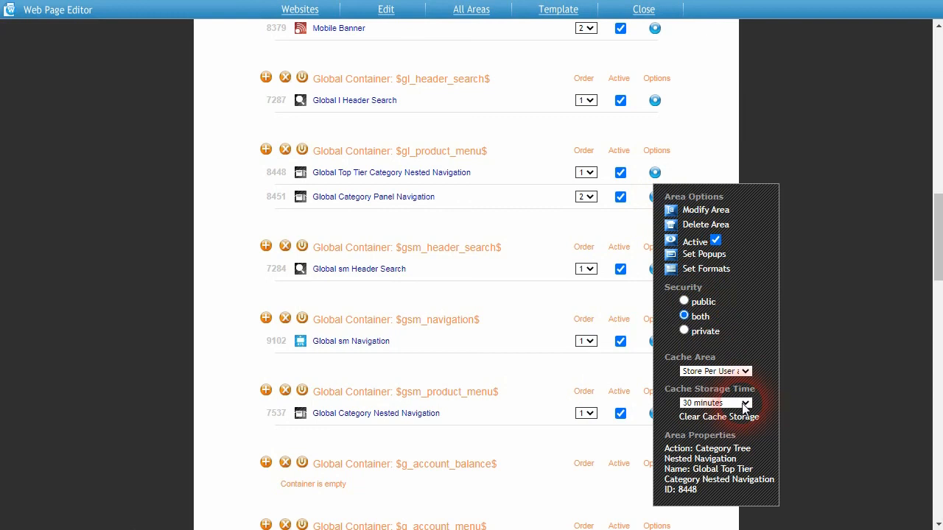
pyautogui.click(745, 371)
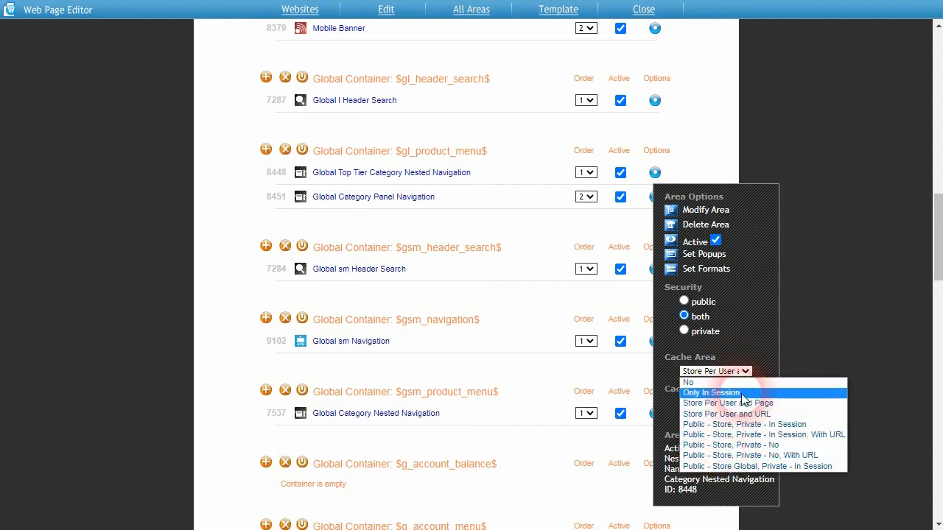
pyautogui.click(761, 374)
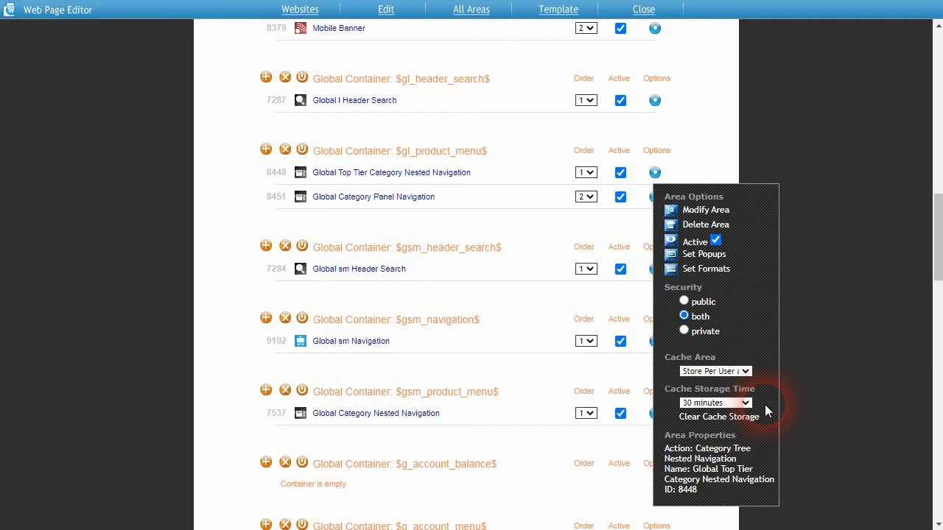
pyautogui.click(729, 371)
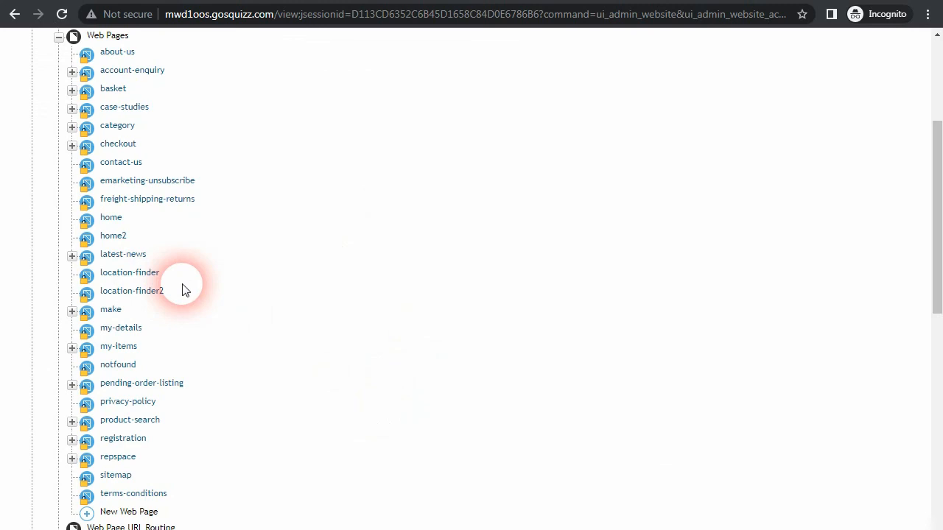
# Set Enable Webpage Profiler to No in the home web page's properties and save the change
pyautogui.scroll(2, 172, 301)
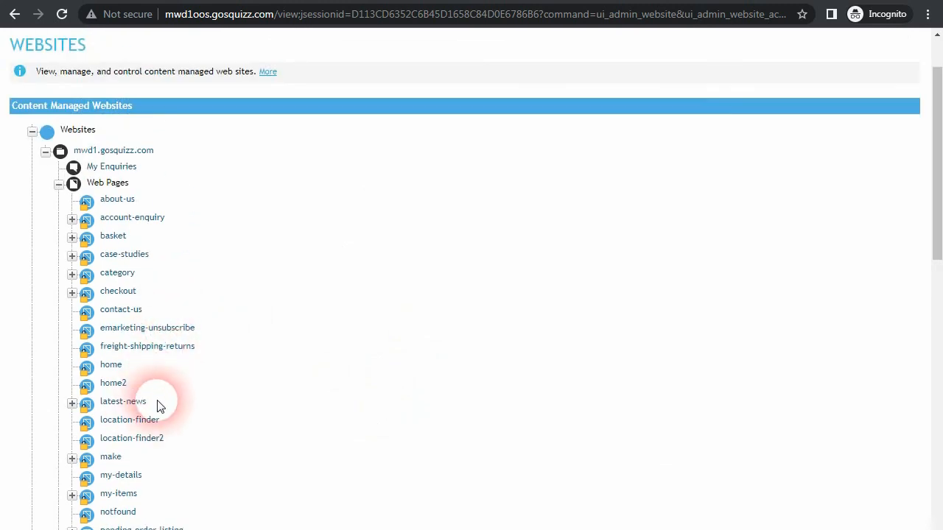
pyautogui.rightClick(109, 368)
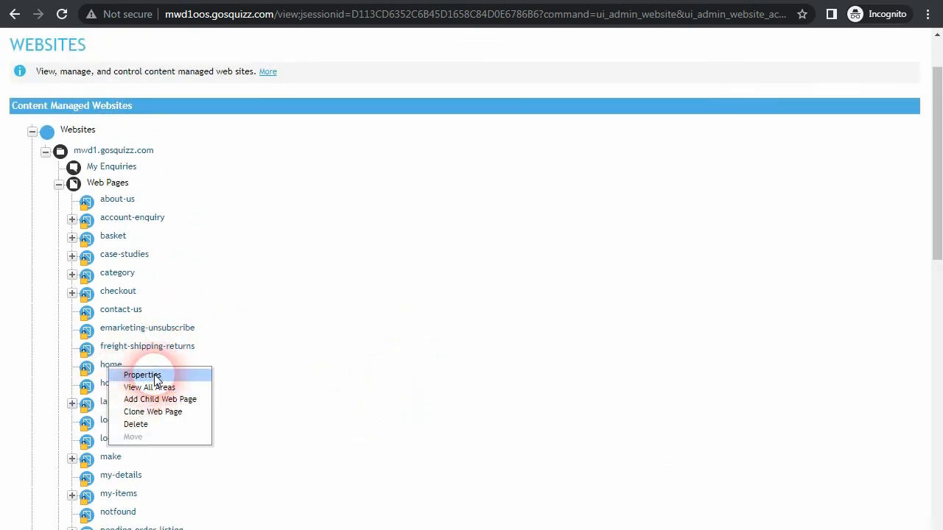
pyautogui.click(151, 374)
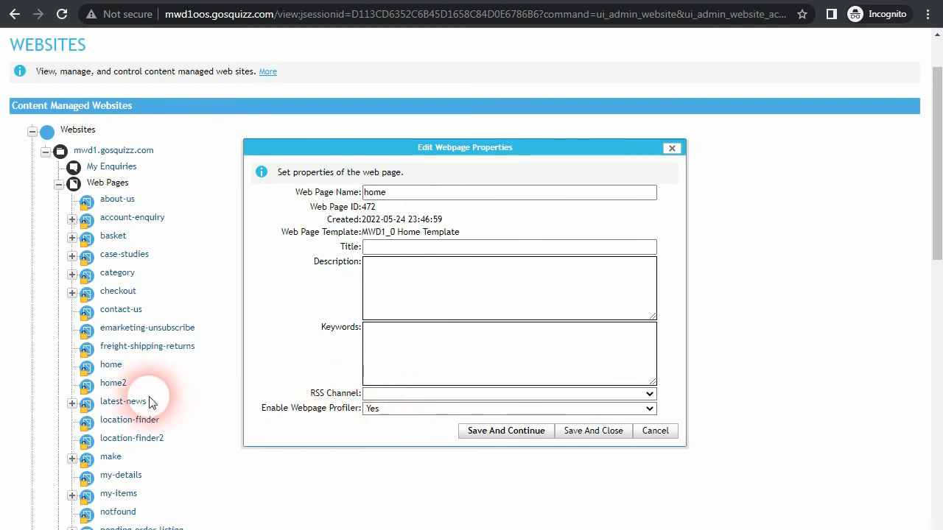
pyautogui.click(375, 416)
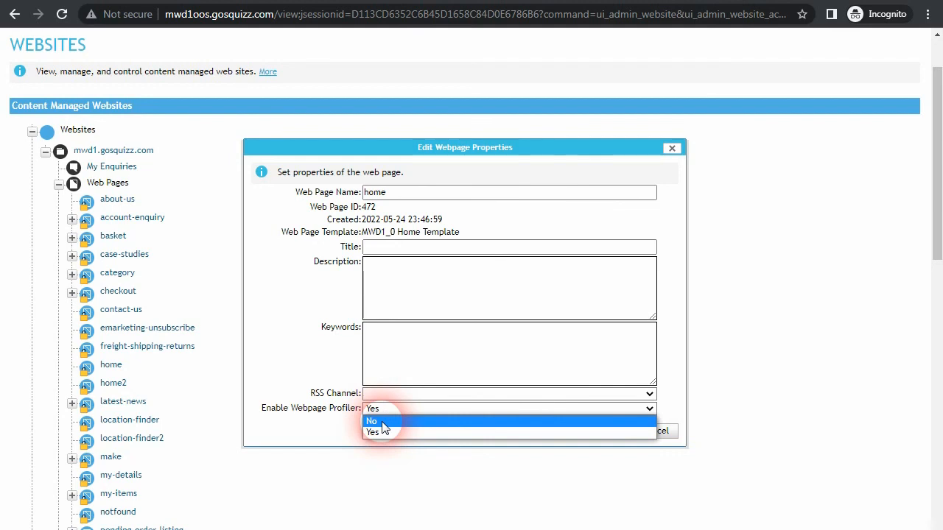
pyautogui.click(382, 422)
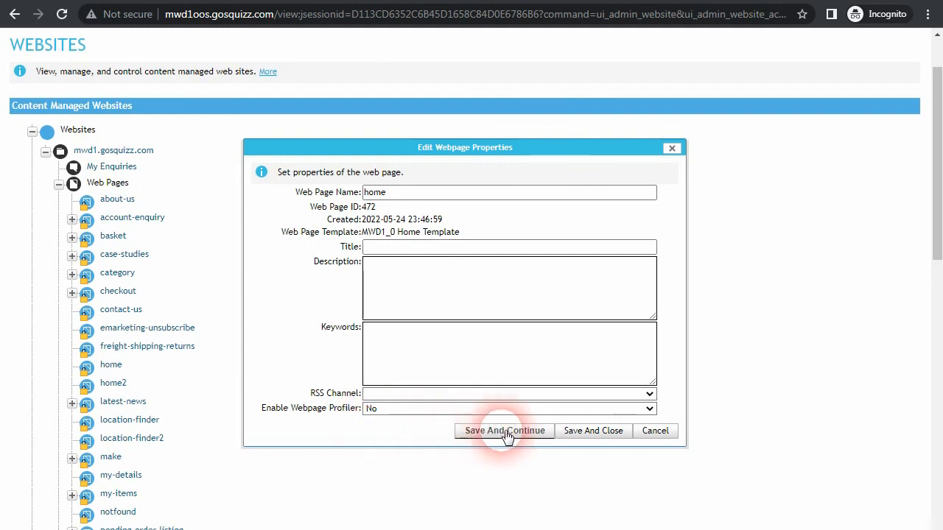
pyautogui.click(505, 434)
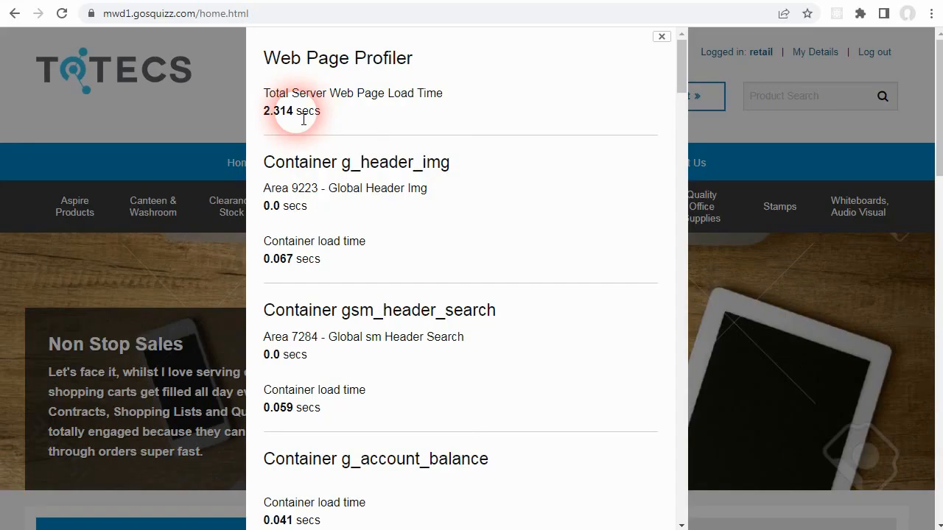